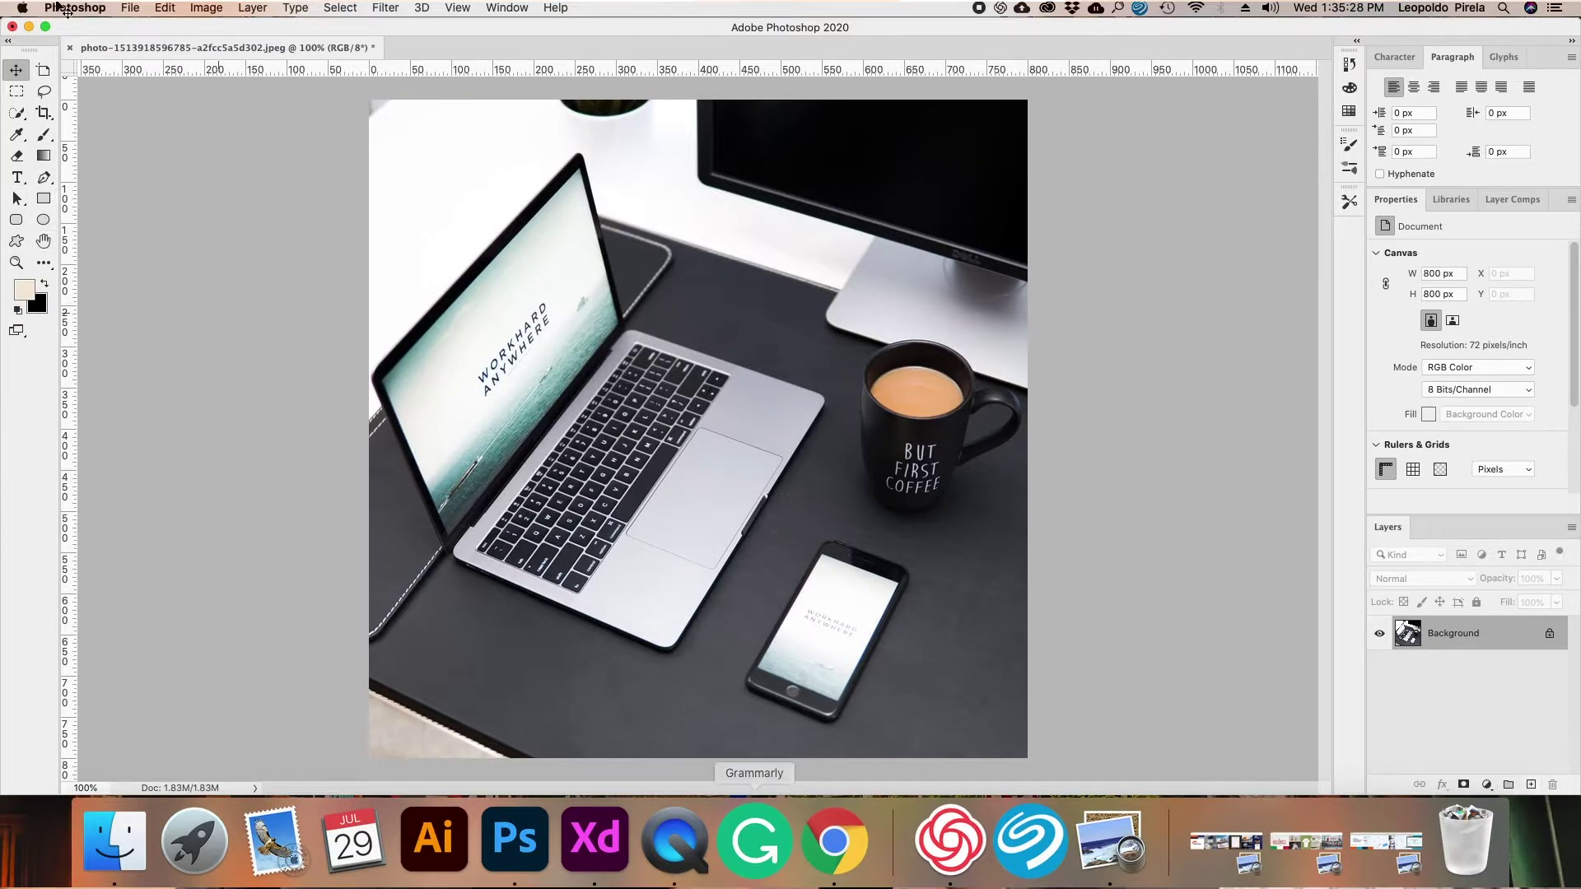
Switch from Photoshop to the Leo-web website design in Adobe XD.
{"action": "left_click", "coordinate": [604, 834]}
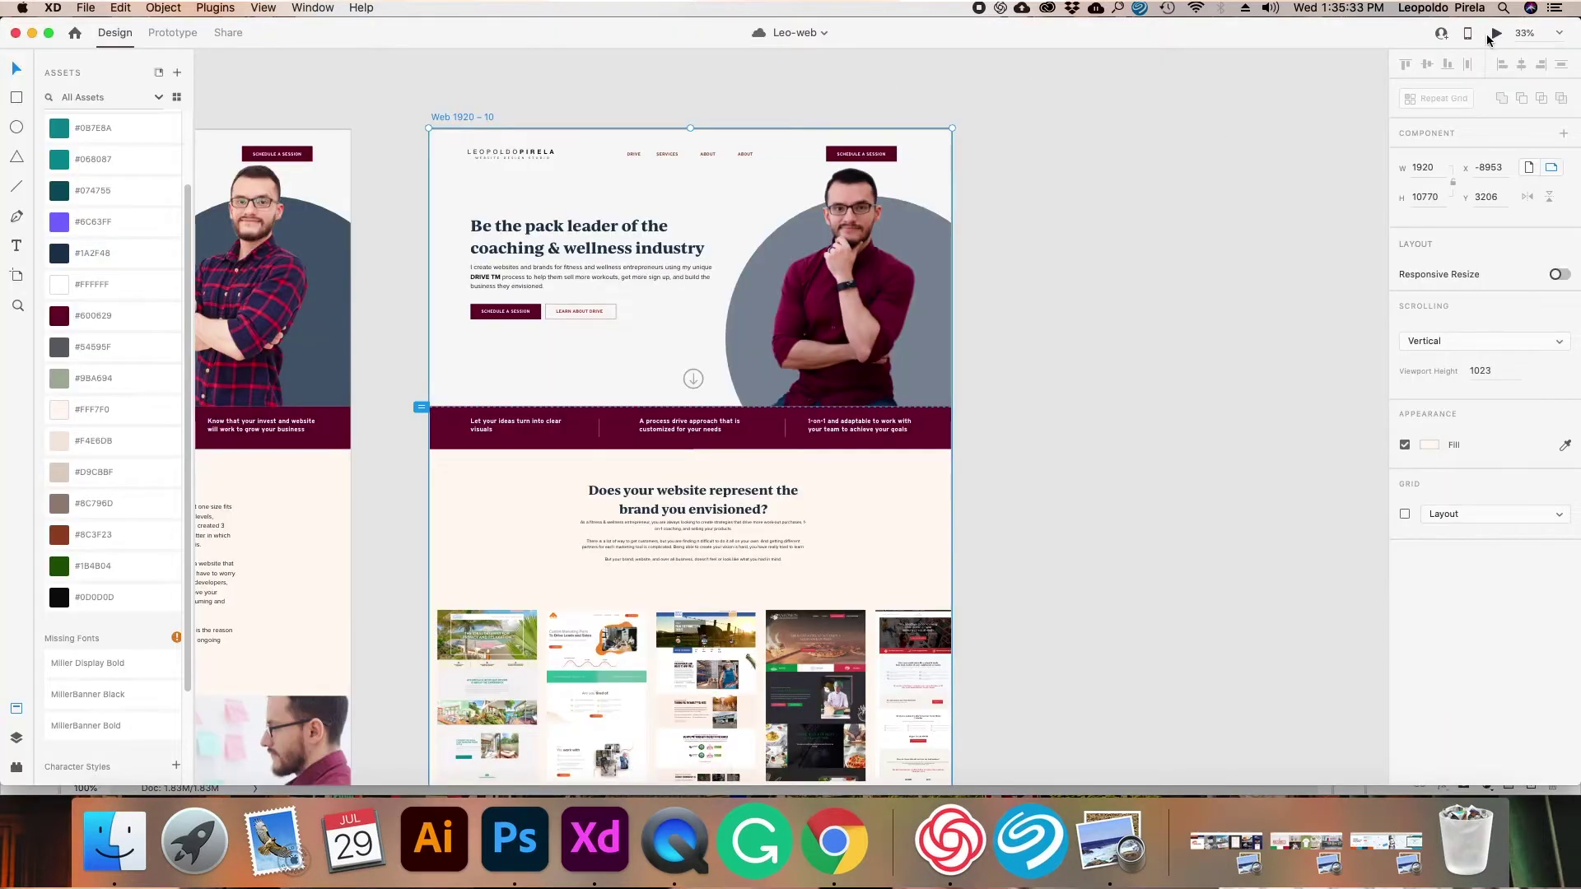
Preview the Leo-web homepage in XD, screenshot it with Cmd+Shift+3, and return to Photoshop.
{"action": "left_click", "coordinate": [1495, 33]}
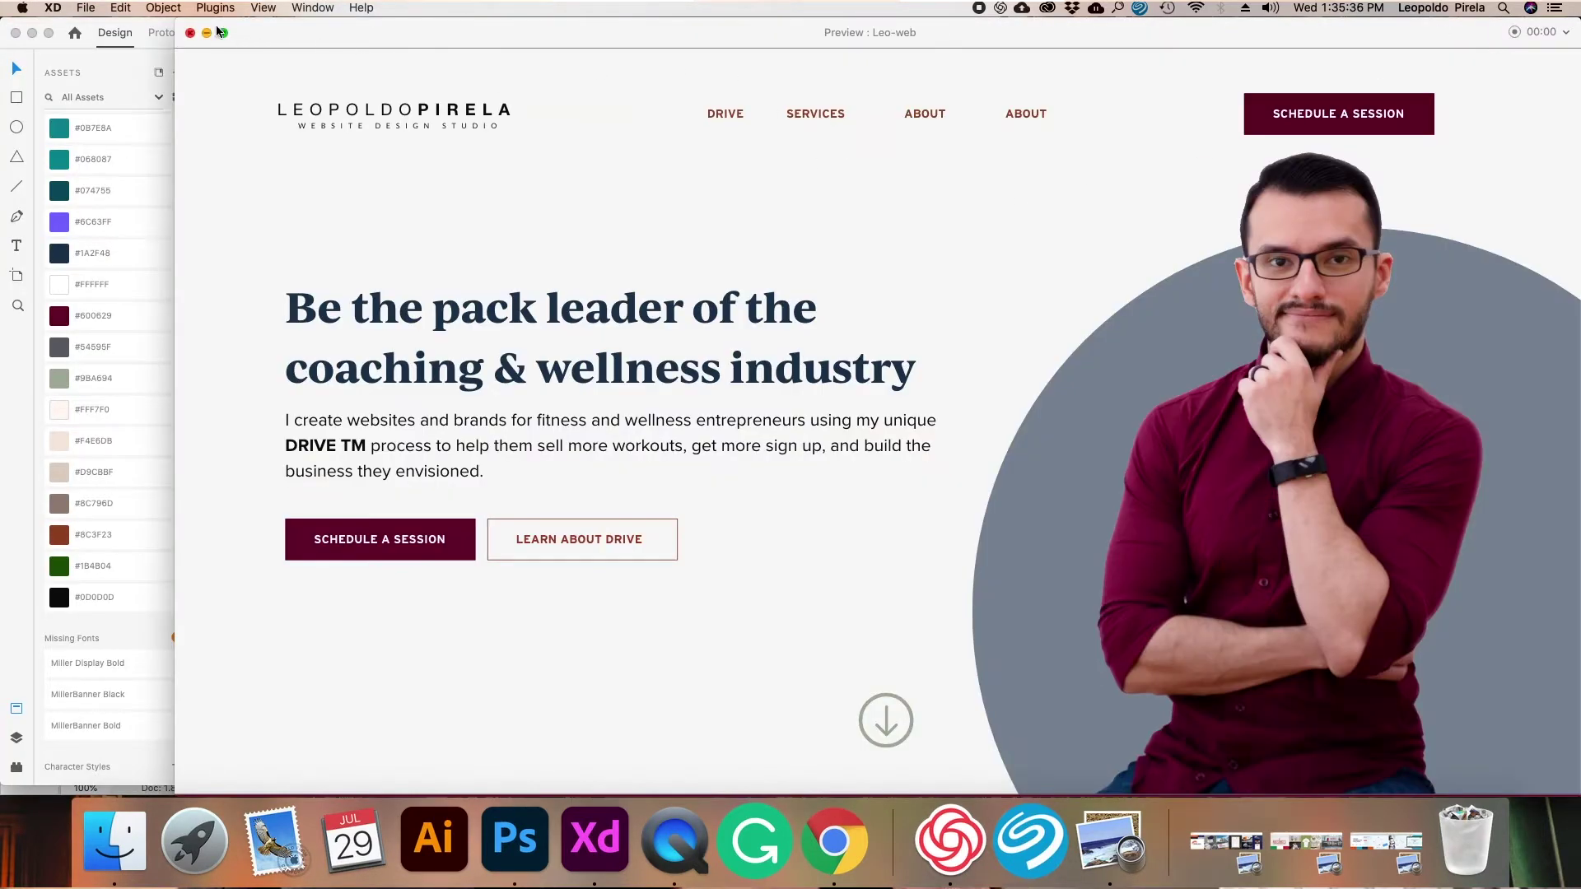
{"action": "mouse_move", "coordinate": [224, 35]}
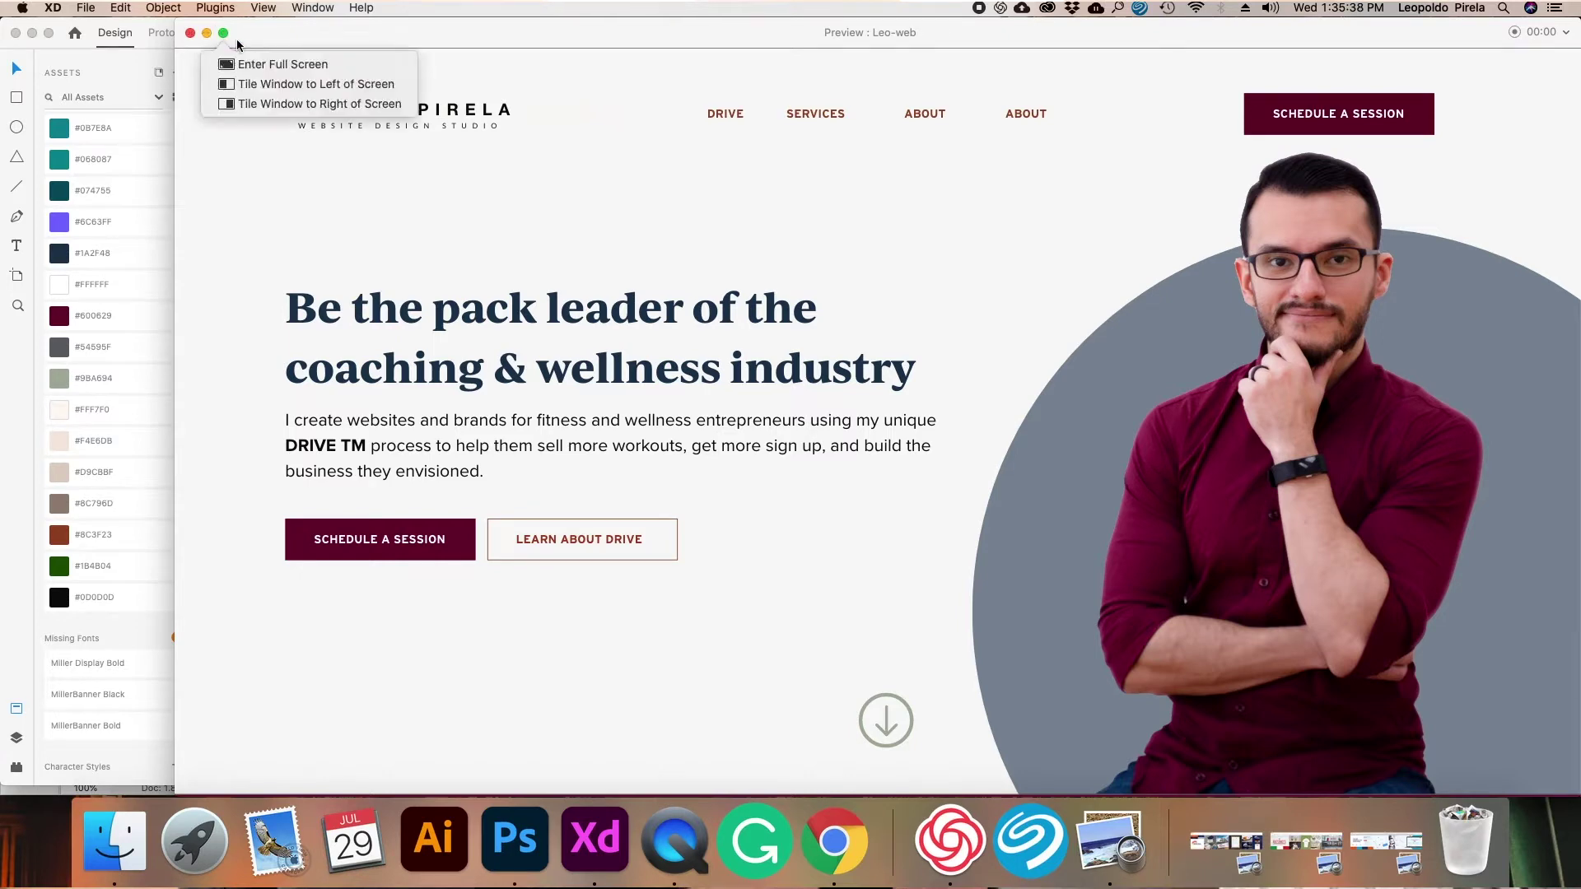
{"action": "key", "text": "super+shift+3"}
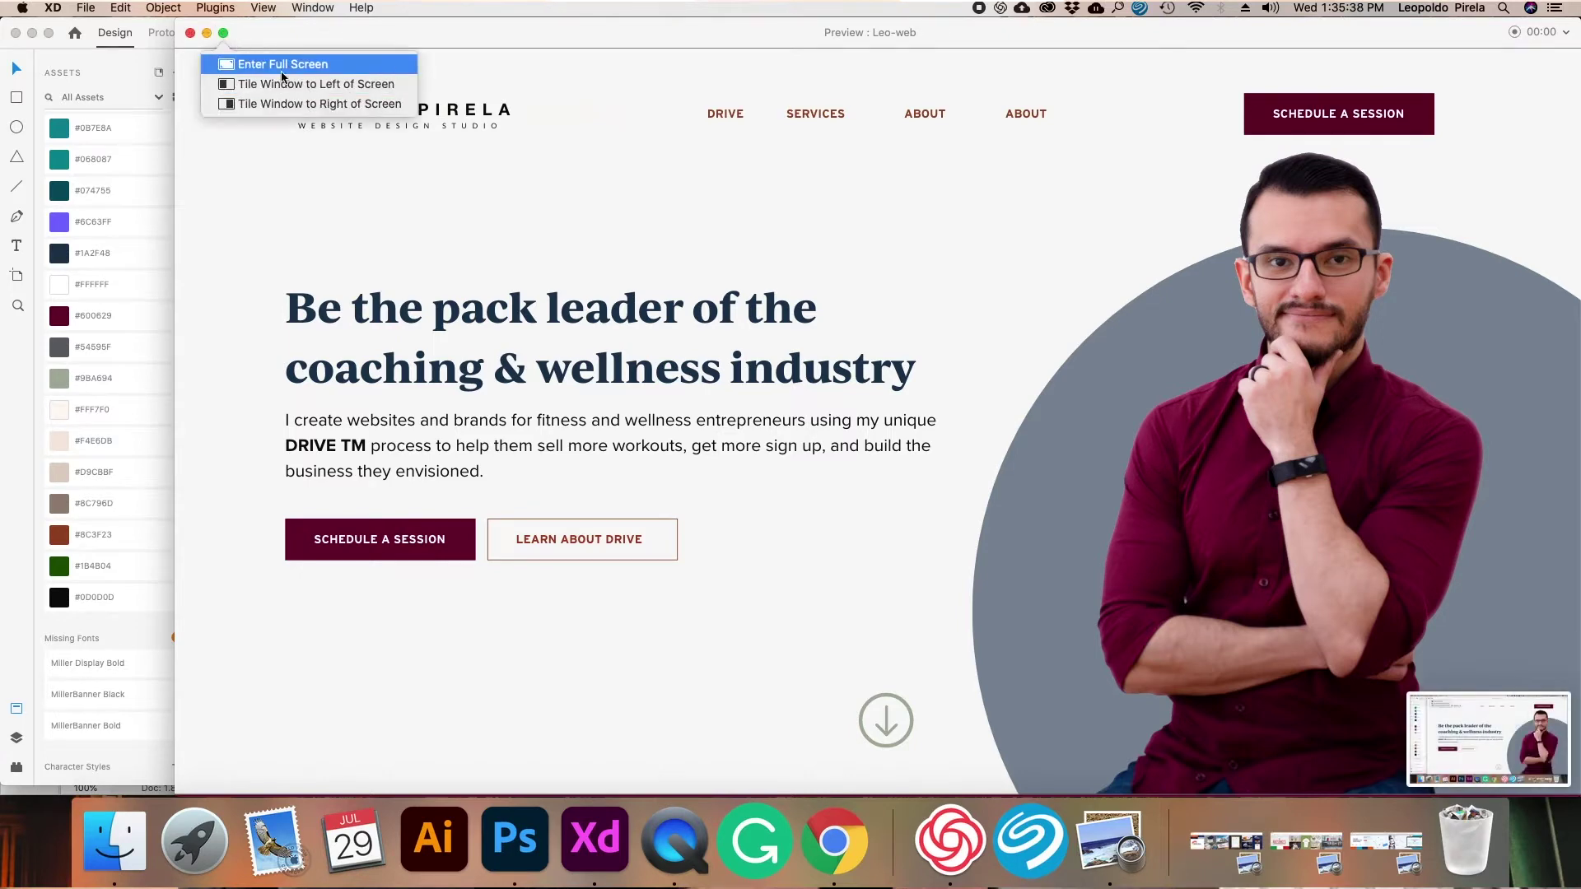
{"action": "left_click", "coordinate": [542, 847]}
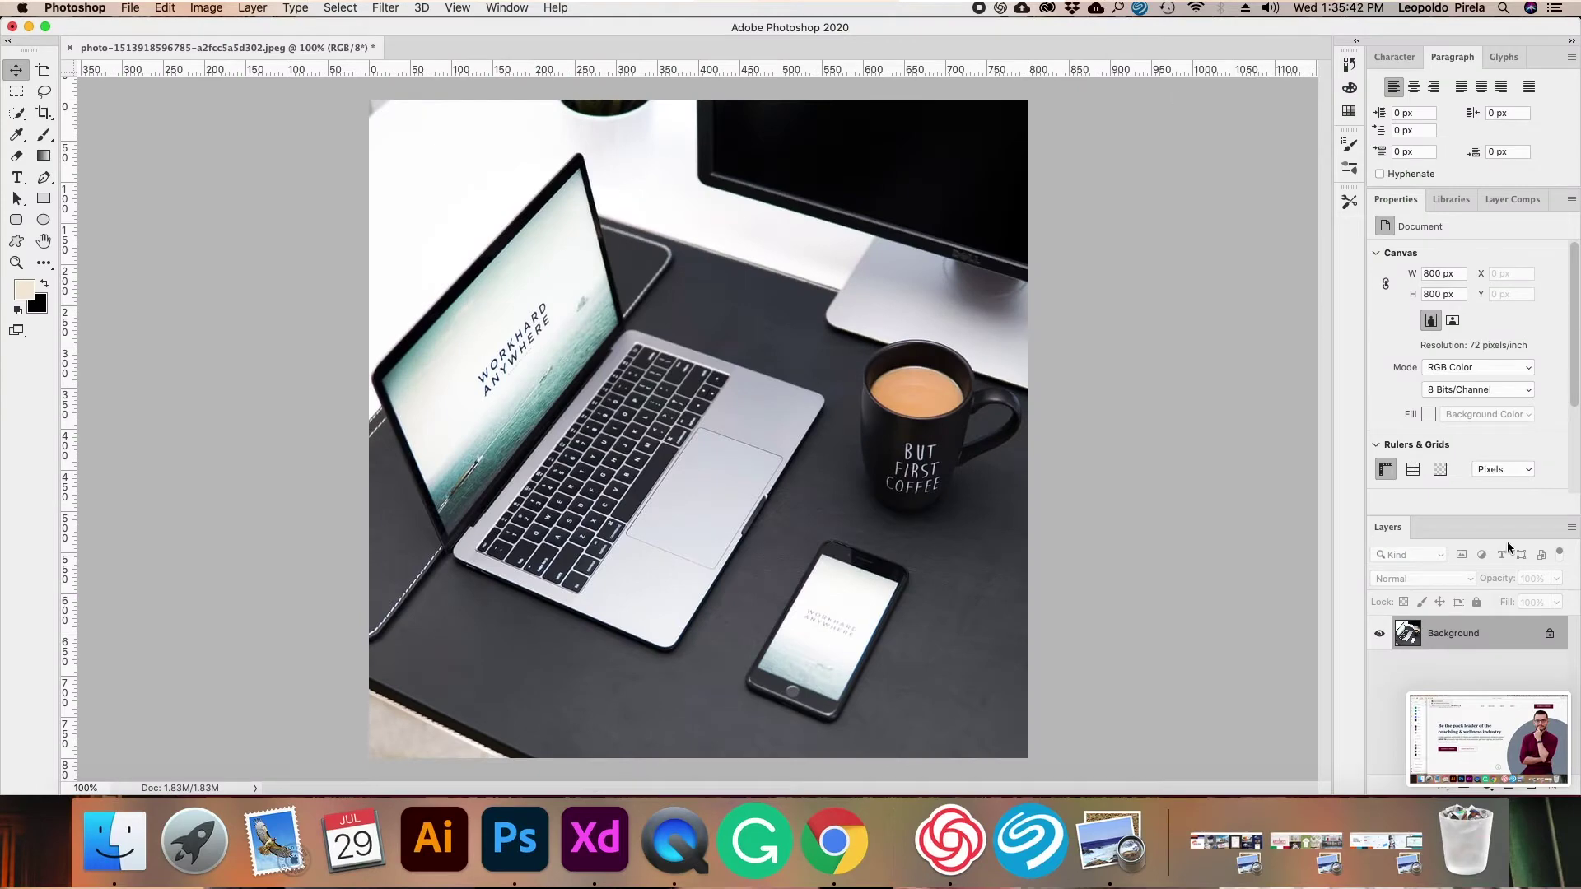
Draw a 437 × 263 px rectangle over the photo's upper middle with a 0 px stroke.
{"action": "left_click", "coordinate": [44, 199]}
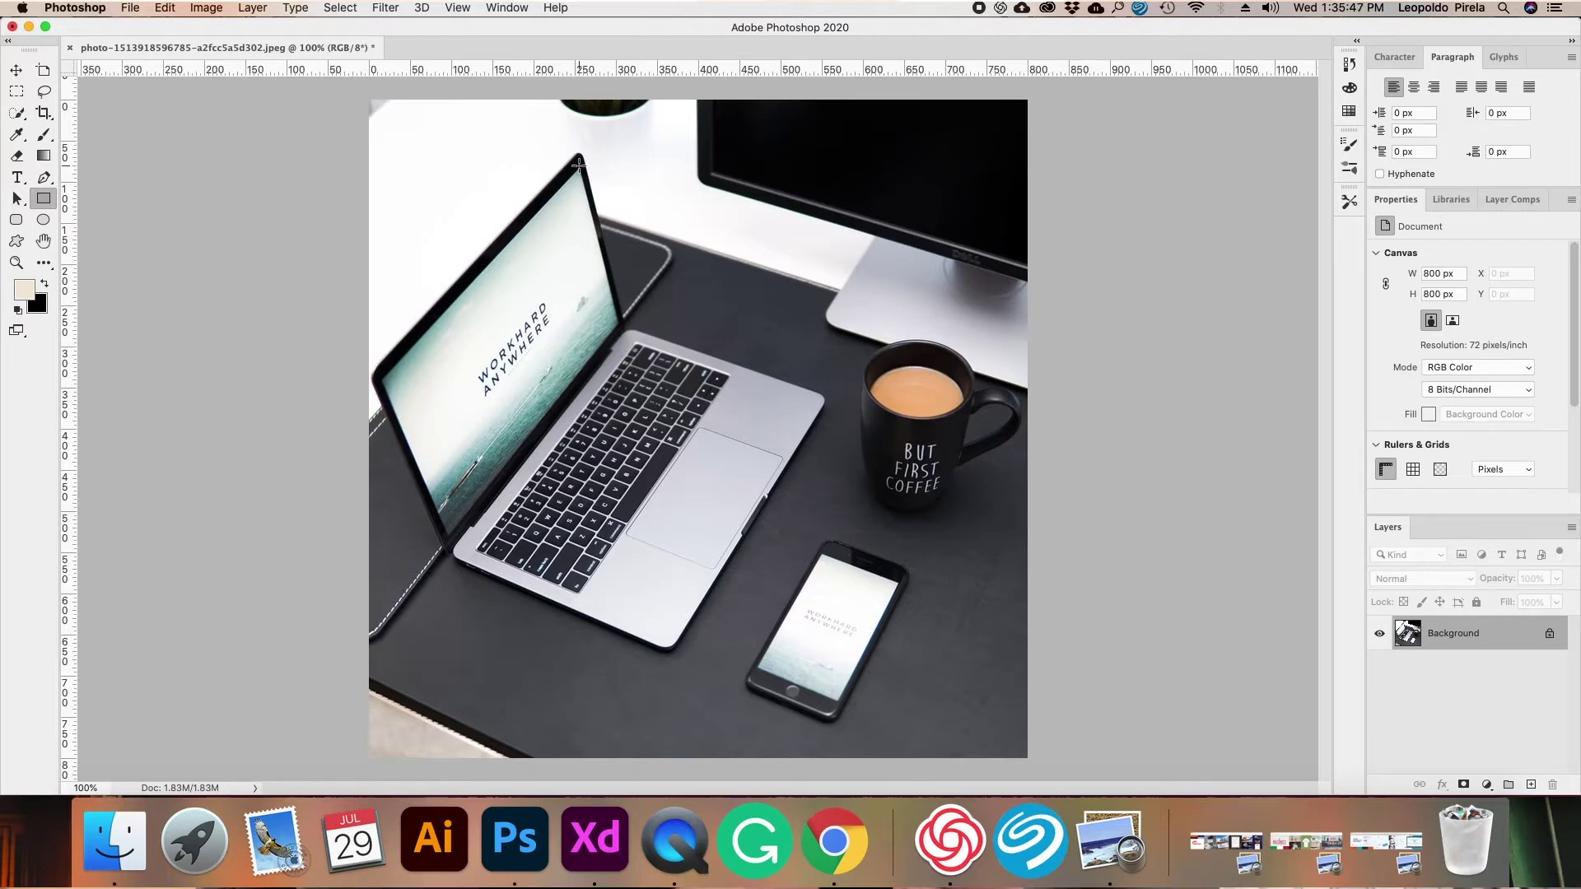
{"action": "left_click_drag", "start_coordinate": [579, 166], "coordinate": [940, 382]}
{"action": "double_click", "coordinate": [1442, 302]}
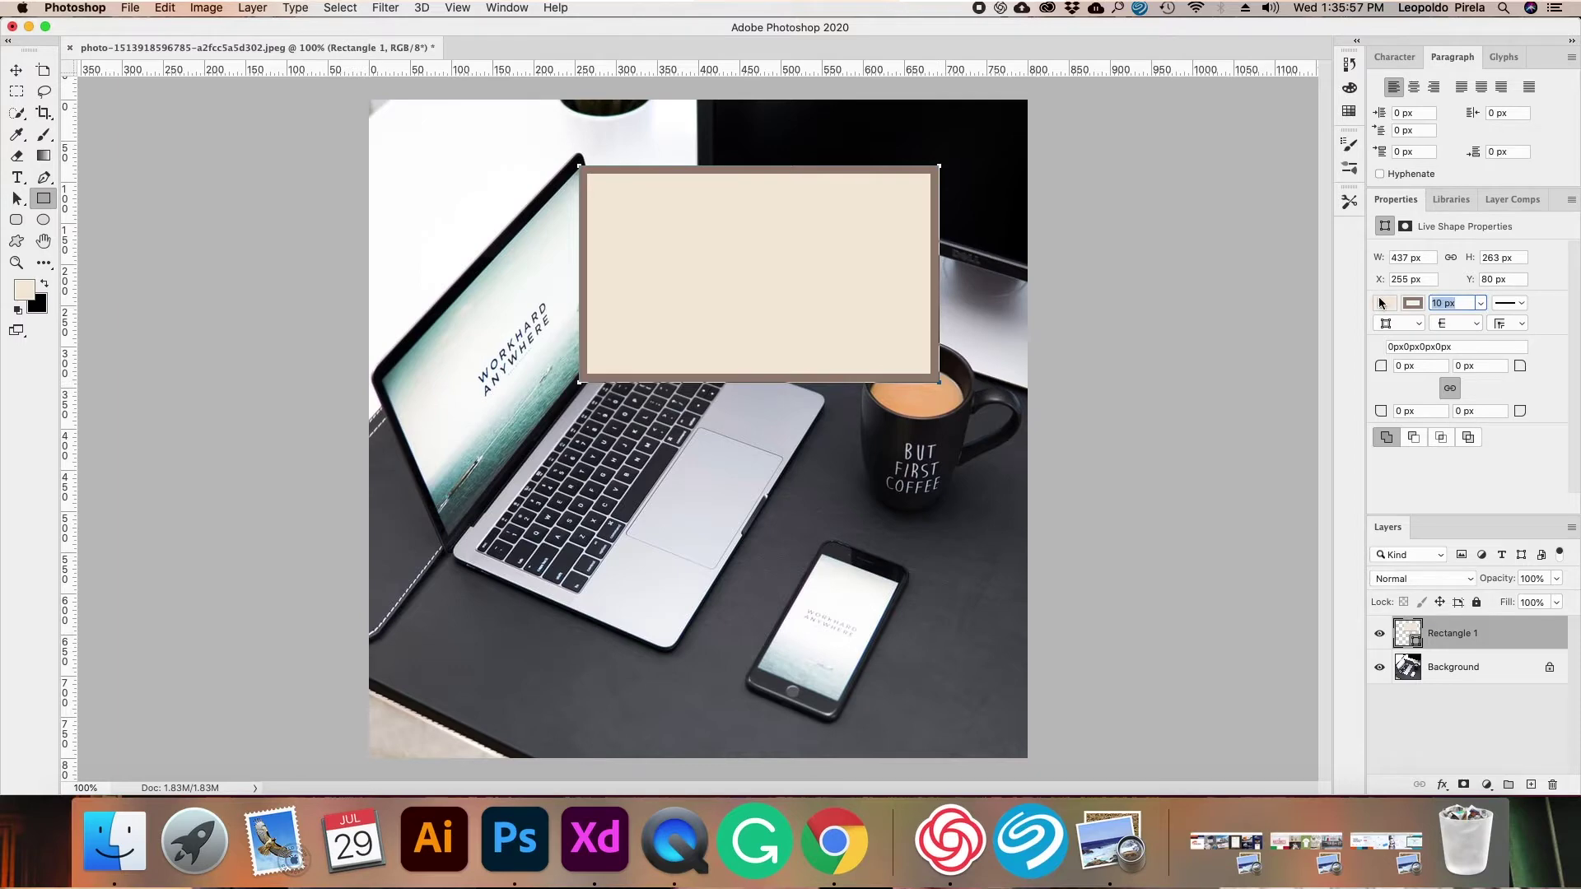
{"action": "type", "text": "0"}
{"action": "key", "text": "Return"}
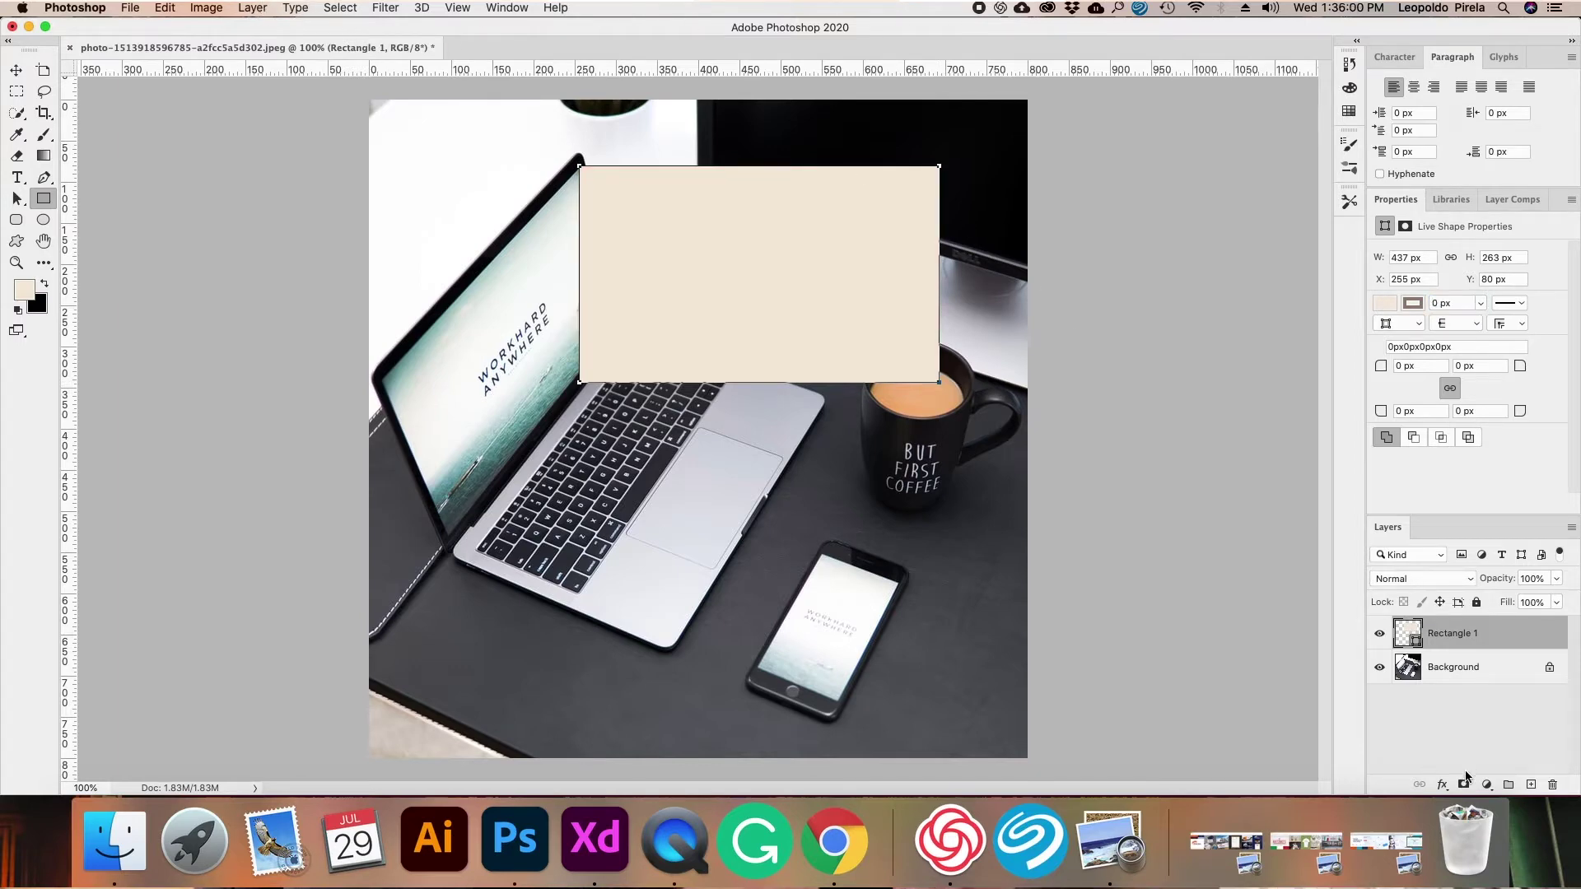
Convert Rectangle 1 to a smart object and open its contents as Rectangle 11.psb.
{"action": "left_click", "coordinate": [339, 8]}
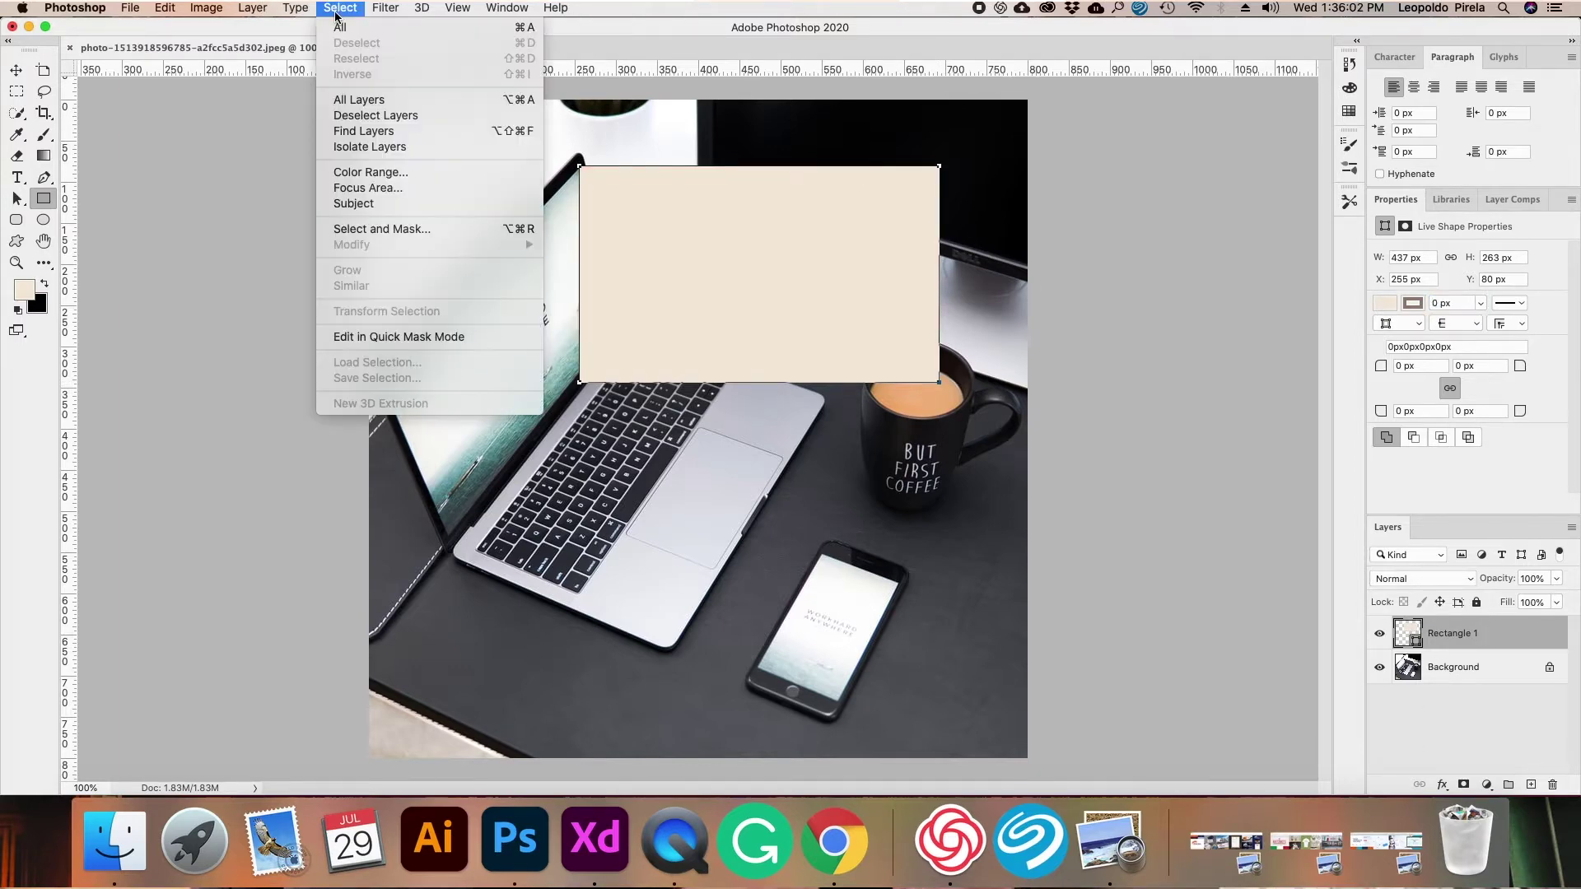
{"action": "mouse_move", "coordinate": [307, 8]}
{"action": "mouse_move", "coordinate": [252, 8]}
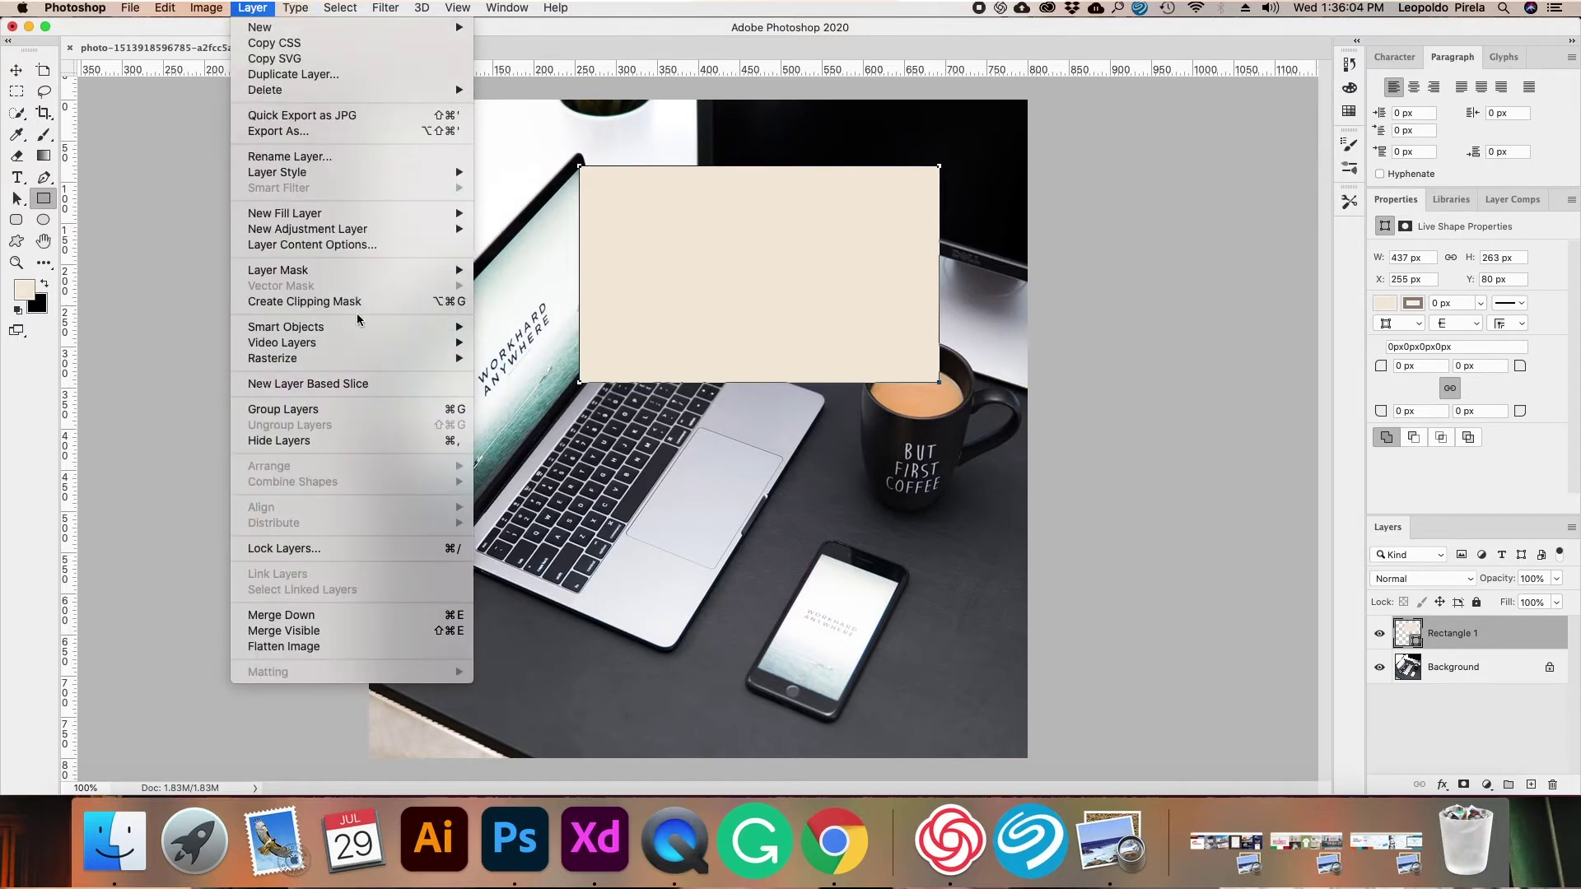
{"action": "mouse_move", "coordinate": [354, 326]}
{"action": "left_click", "coordinate": [492, 328]}
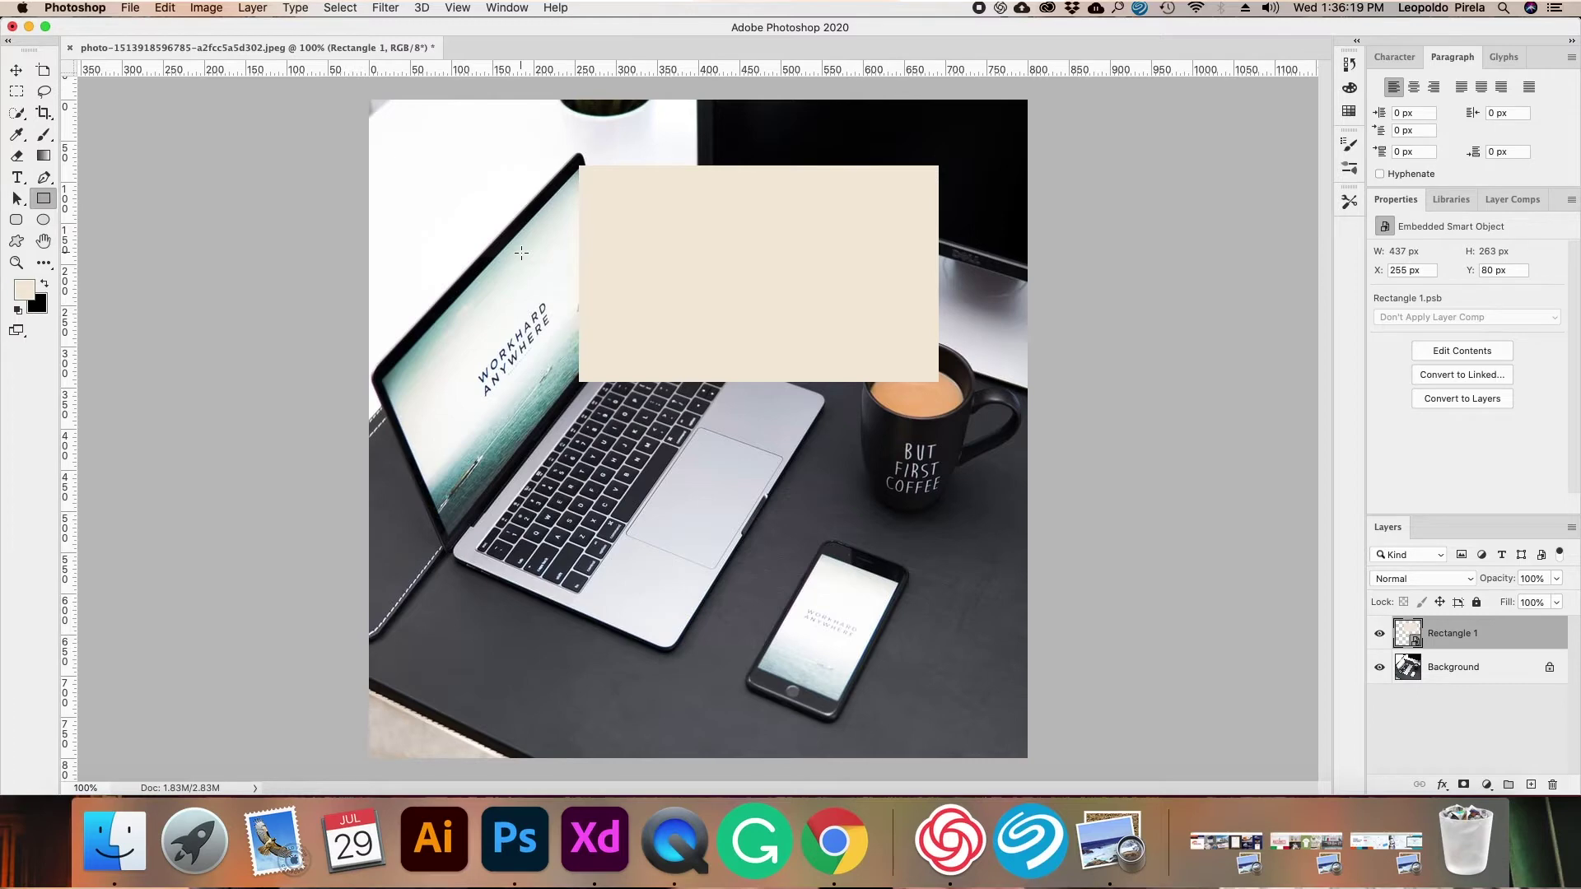
{"action": "double_click", "coordinate": [1413, 639]}
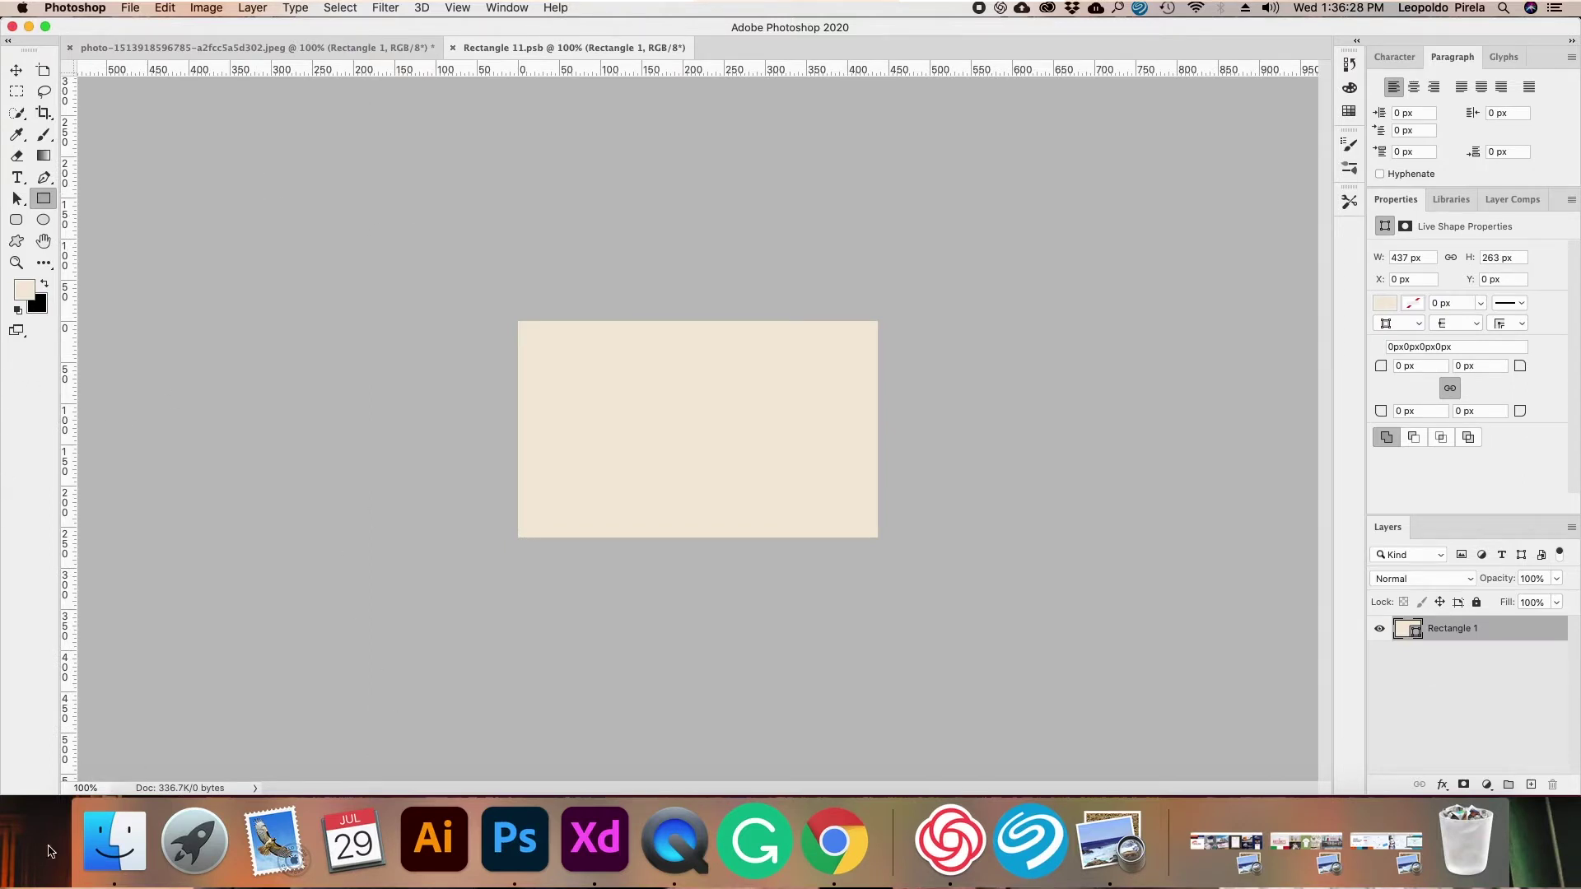
Place the Leo-web screenshot into Rectangle 11.psb, scale it to fill, save, and return to the photo.
{"action": "left_click", "coordinate": [114, 840]}
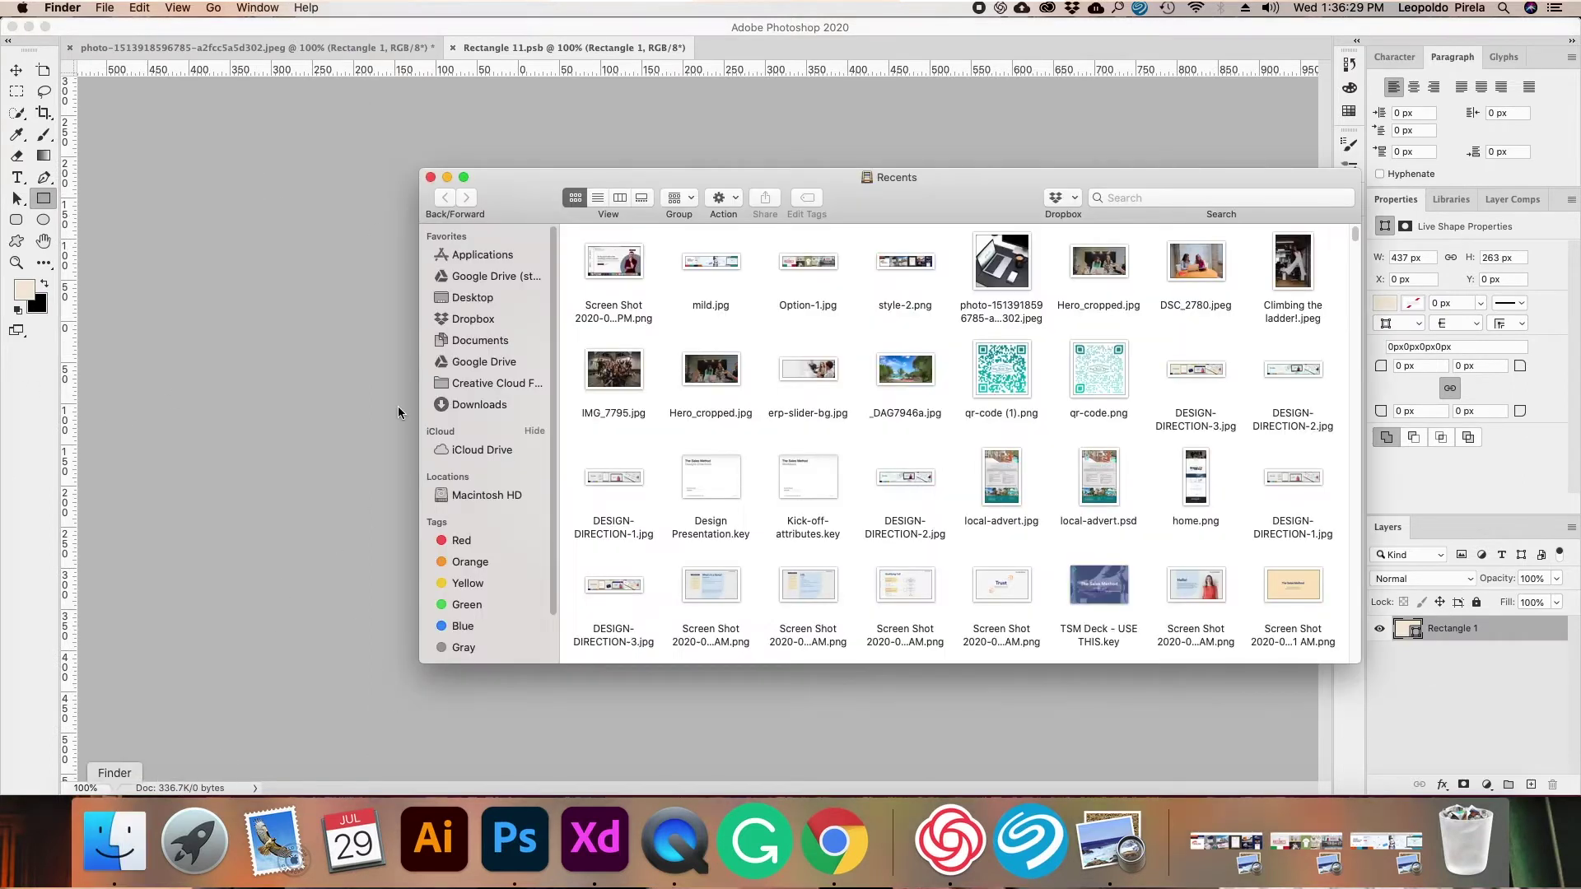
{"action": "left_click_drag", "start_coordinate": [632, 265], "coordinate": [272, 261]}
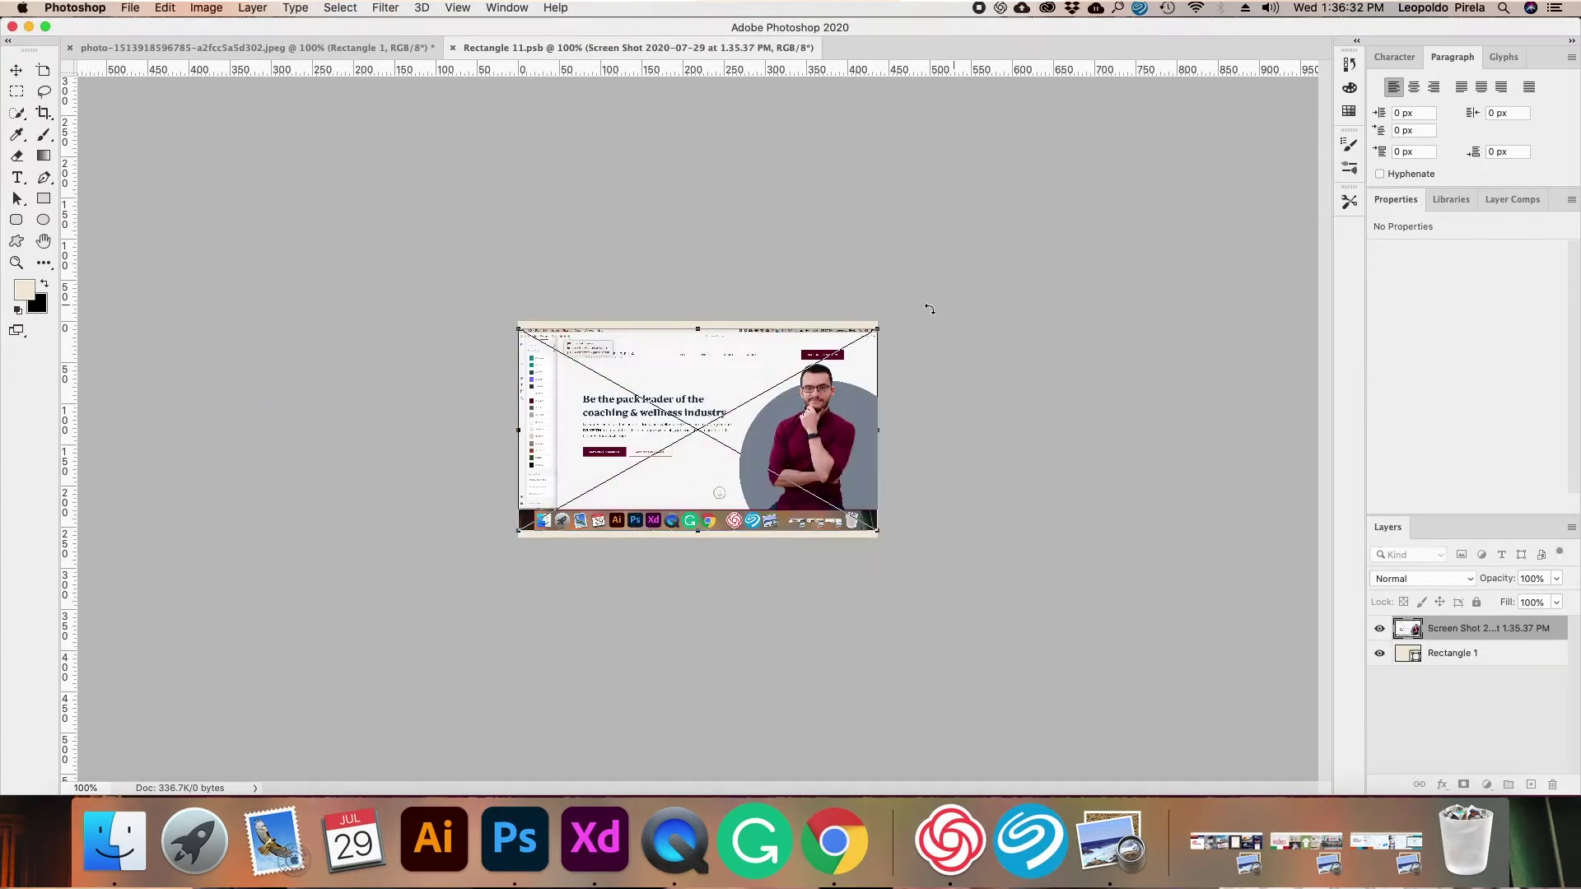
{"action": "left_click_drag", "start_coordinate": [698, 329], "coordinate": [695, 327]}
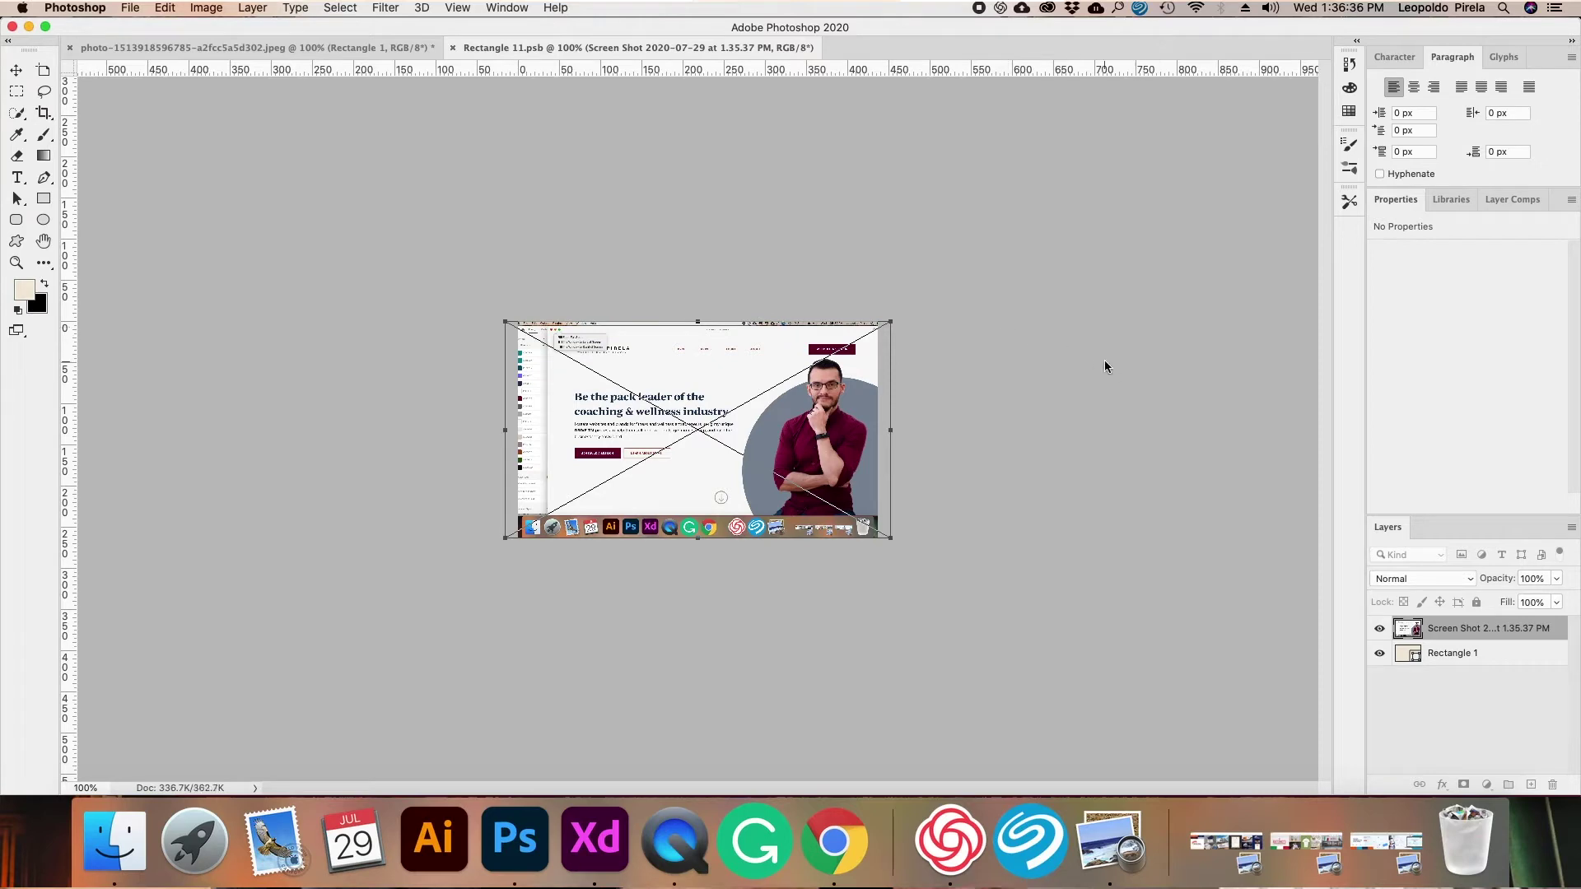
{"action": "key", "text": "Return"}
{"action": "key", "text": "super+s"}
{"action": "left_click", "coordinate": [366, 47]}
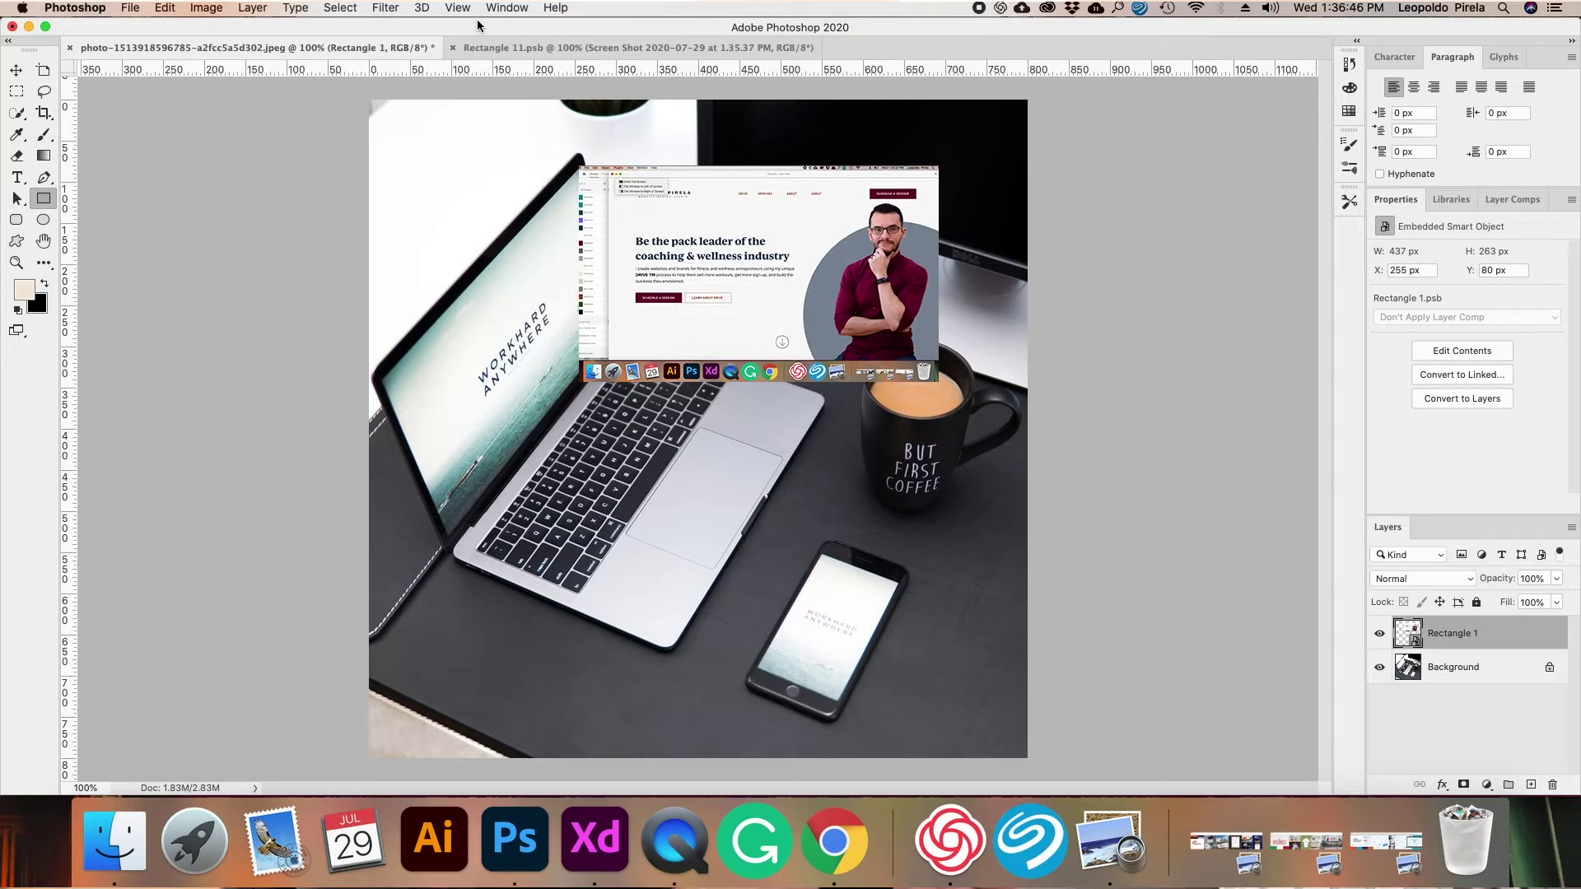
Distort the screenshot in perspective so its four corners match the laptop's tilted screen.
{"action": "key", "text": "super+t"}
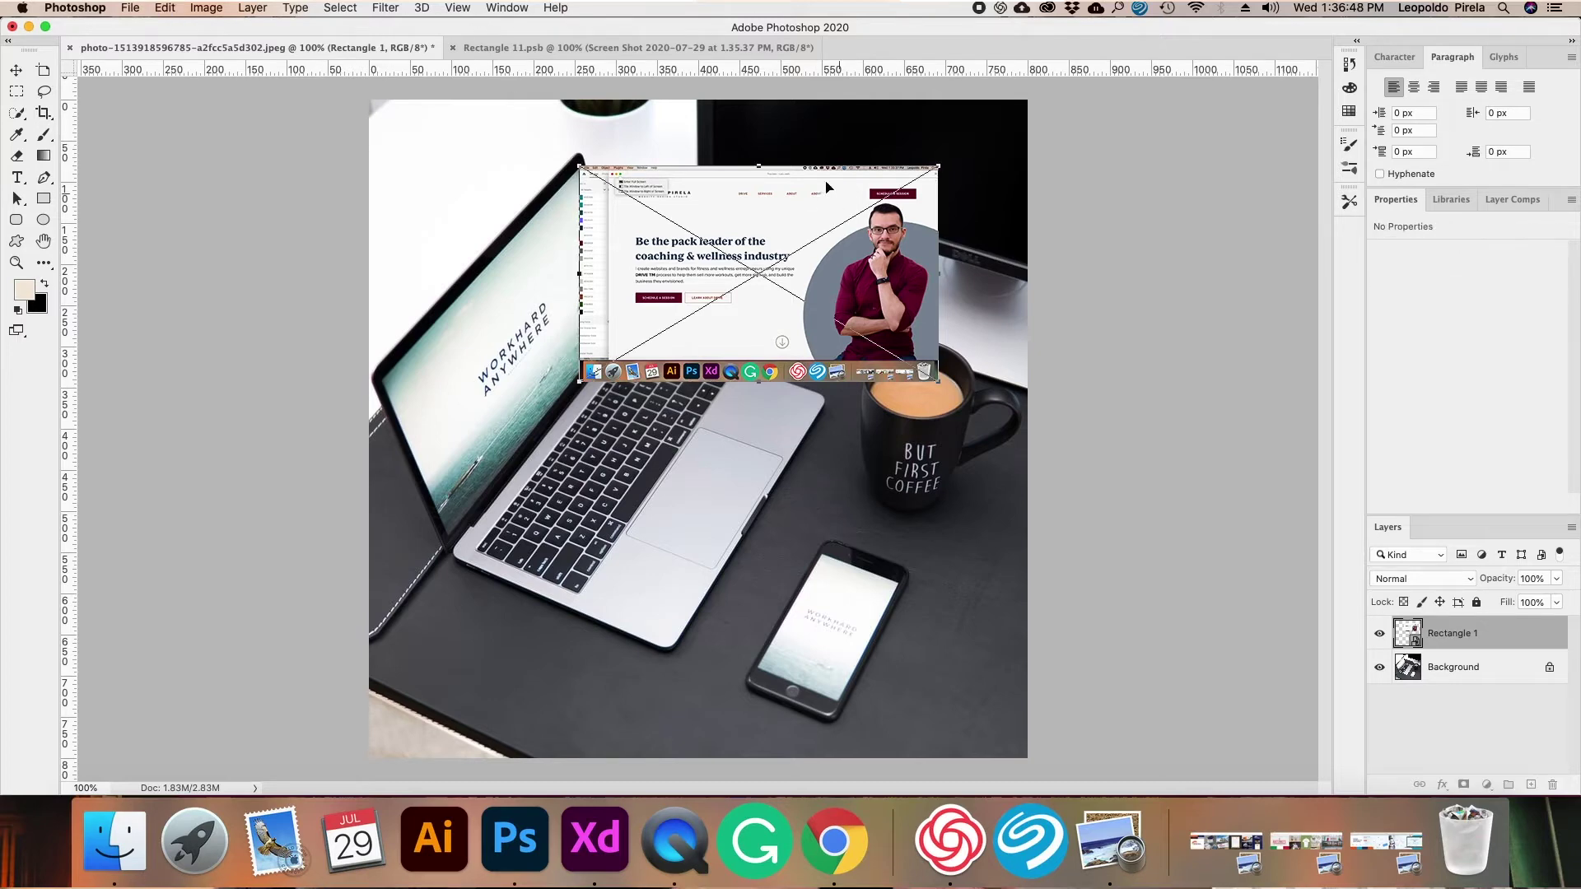
{"action": "left_click_drag", "start_coordinate": [798, 238], "coordinate": [622, 288]}
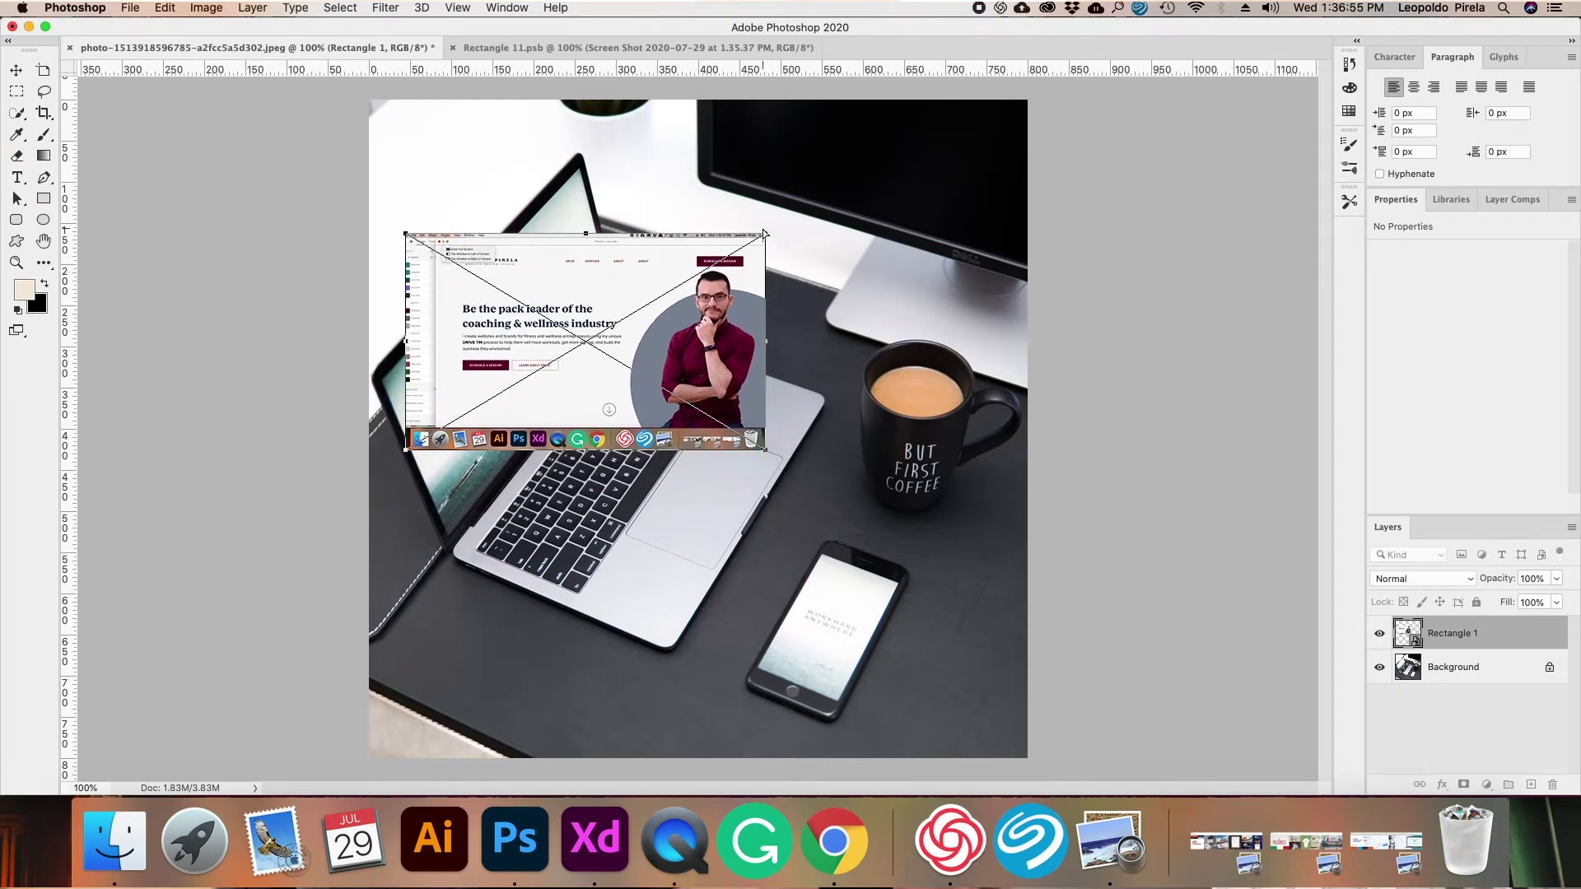
{"action": "left_click_drag", "start_coordinate": [764, 239], "coordinate": [580, 169]}
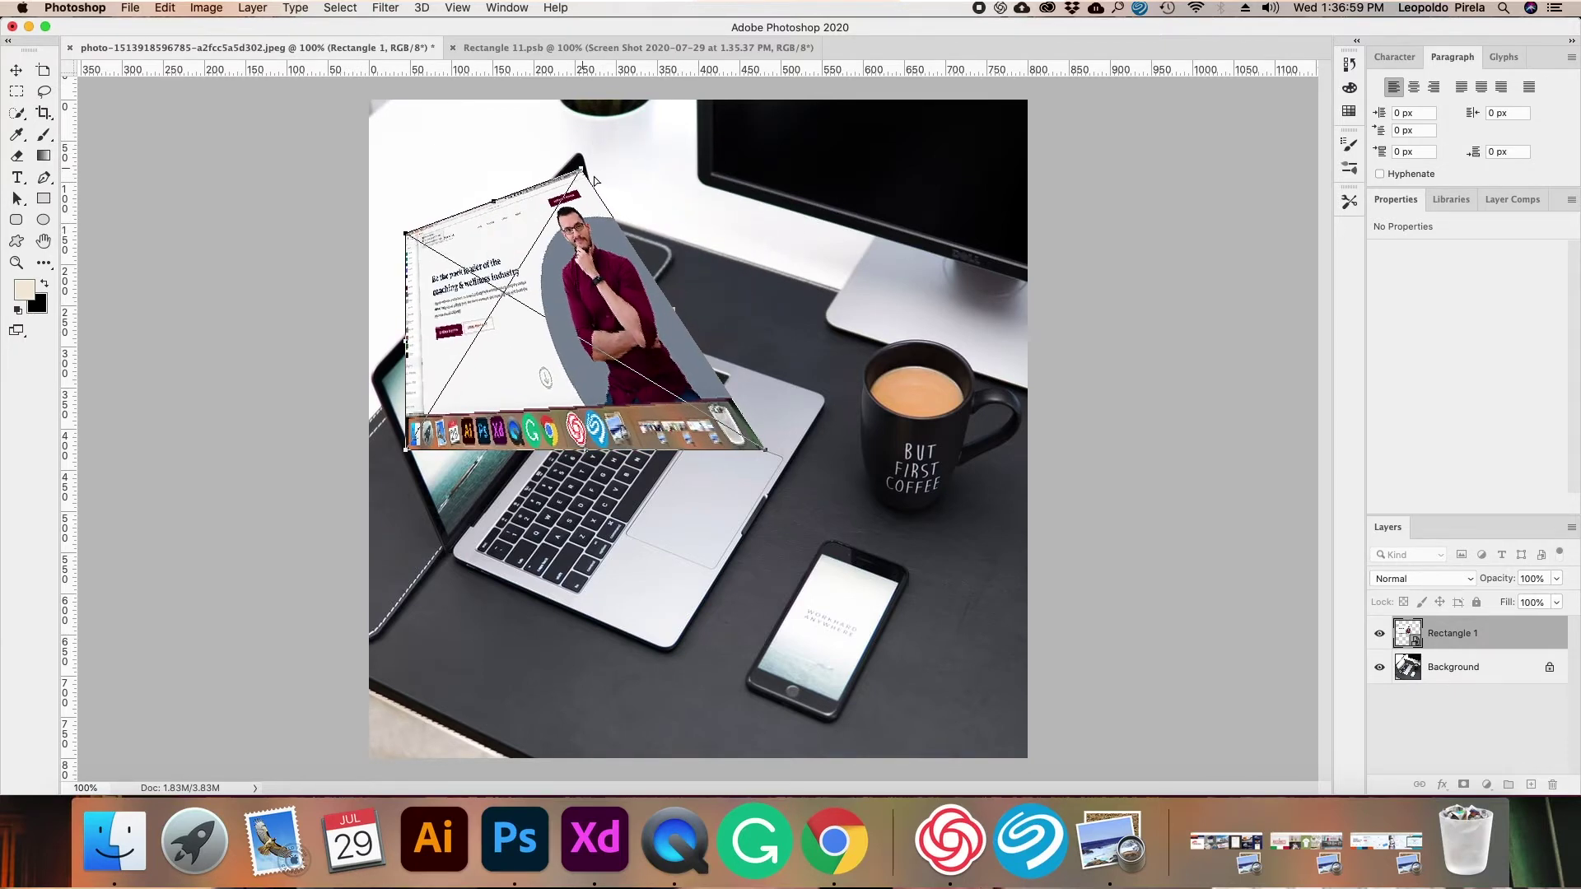
{"action": "left_click_drag", "start_coordinate": [766, 456], "coordinate": [619, 309]}
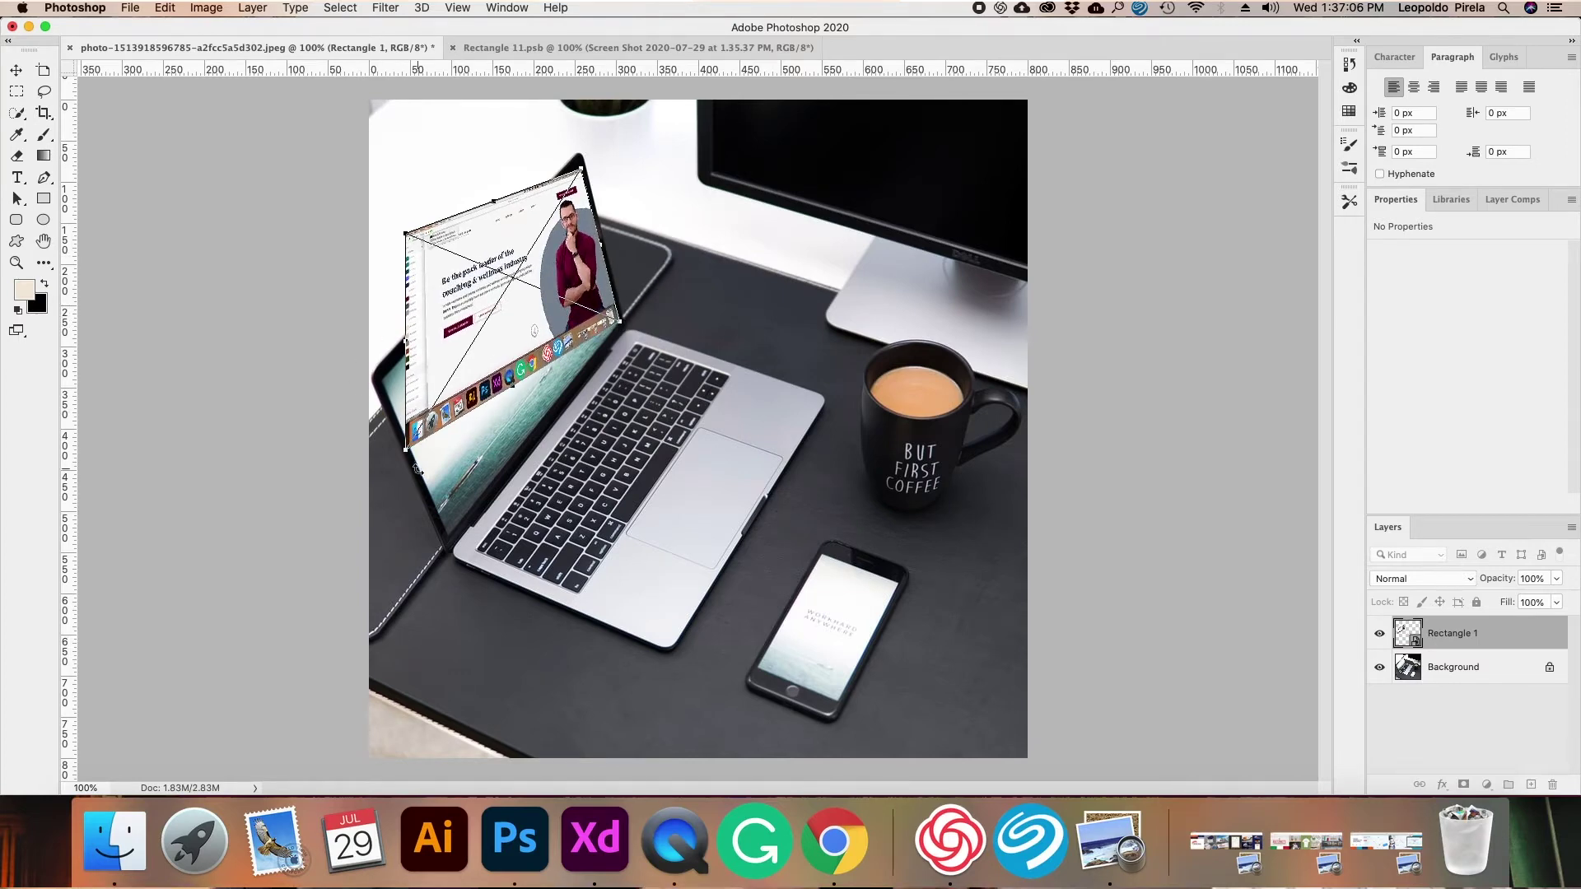
{"action": "left_click_drag", "start_coordinate": [407, 451], "coordinate": [447, 543]}
{"action": "left_click_drag", "start_coordinate": [407, 238], "coordinate": [377, 380]}
{"action": "left_click_drag", "start_coordinate": [581, 170], "coordinate": [579, 166]}
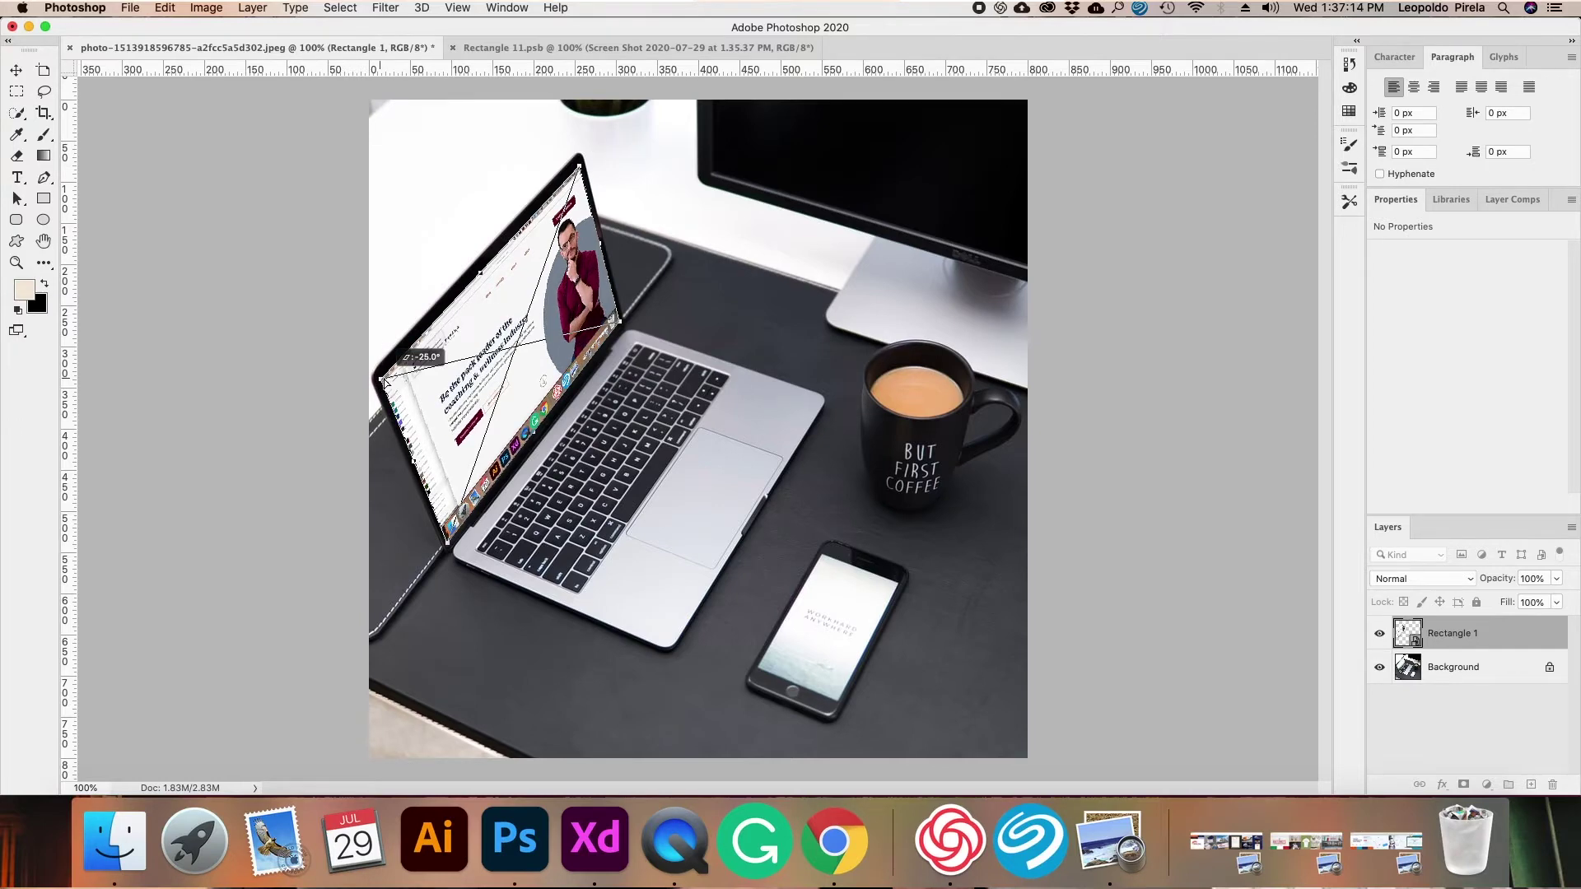
{"action": "key", "text": "Return"}
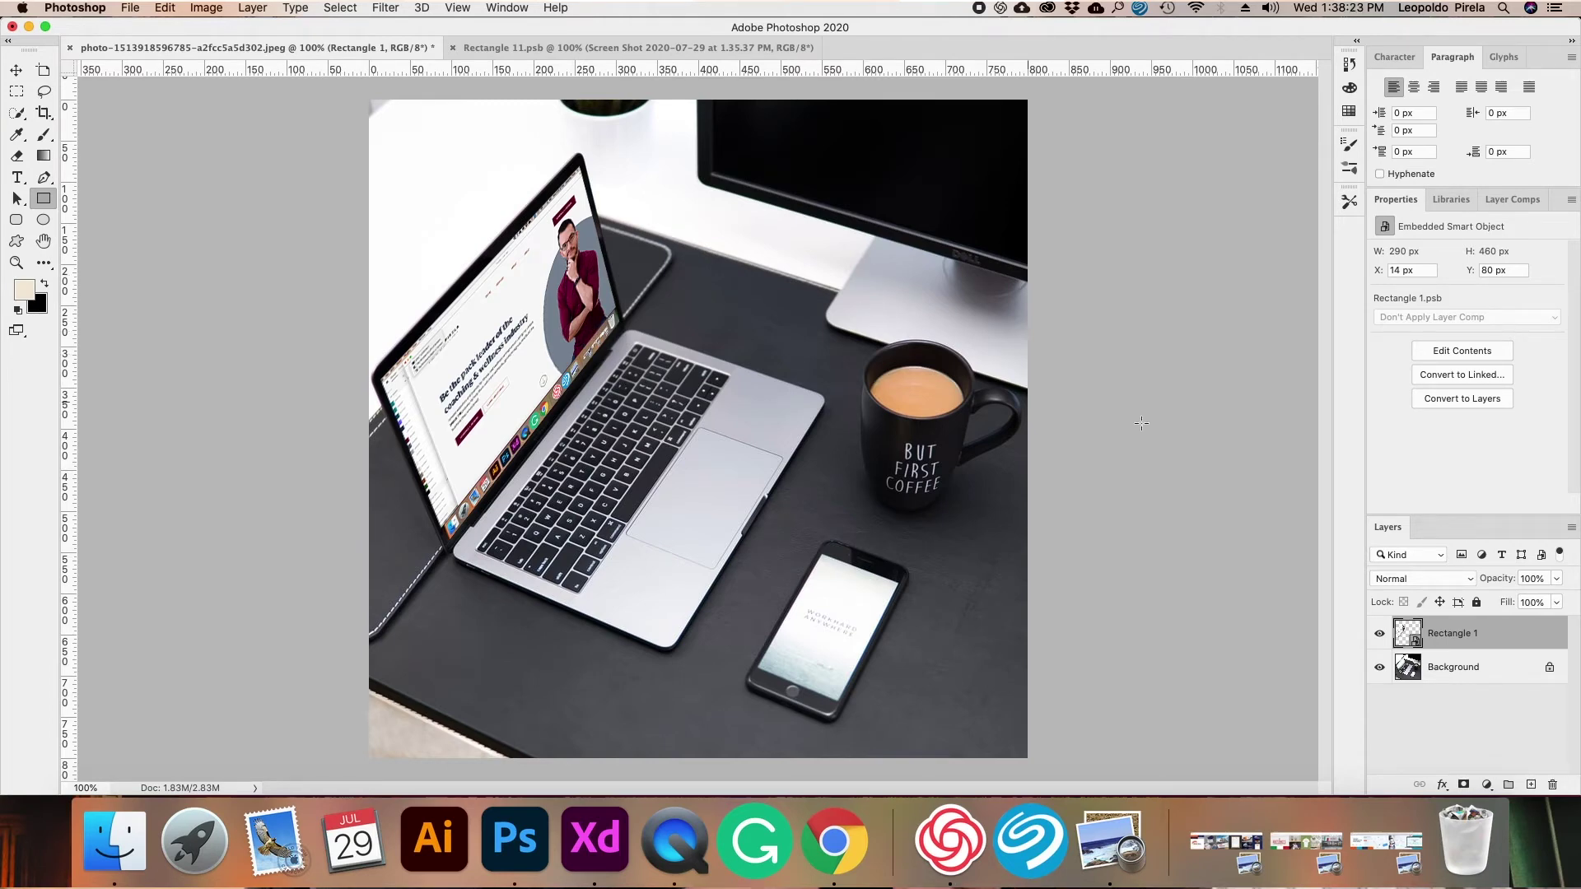
{"action": "left_click", "coordinate": [1486, 784]}
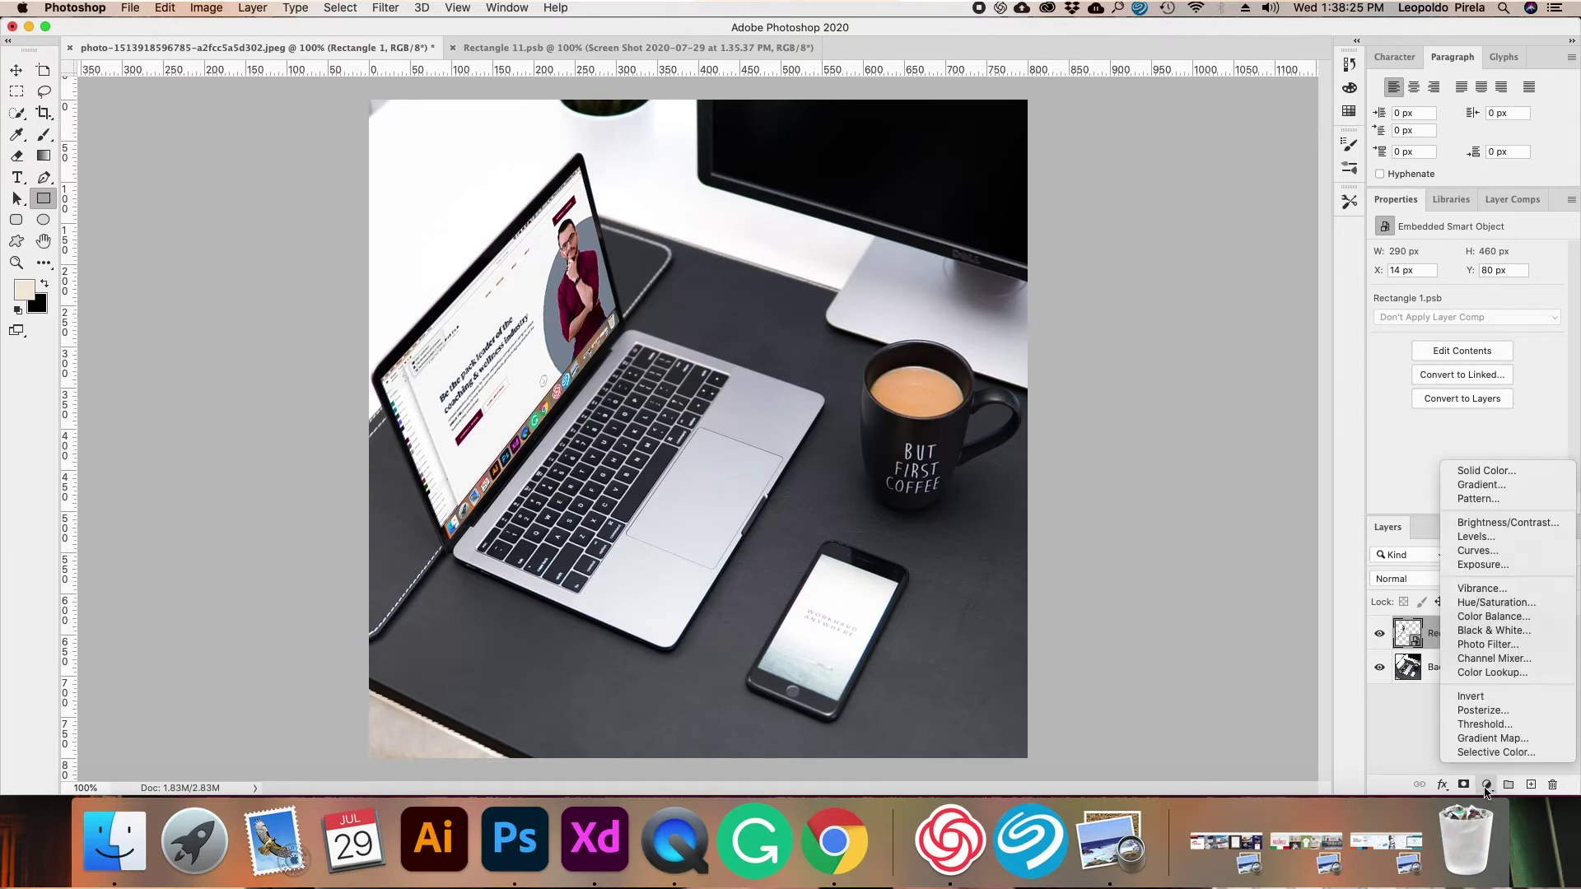
Add a Curves 1 adjustment with an S-shaped darkening curve, clipped to the Rectangle 1 screenshot.
{"action": "left_click", "coordinate": [1502, 551]}
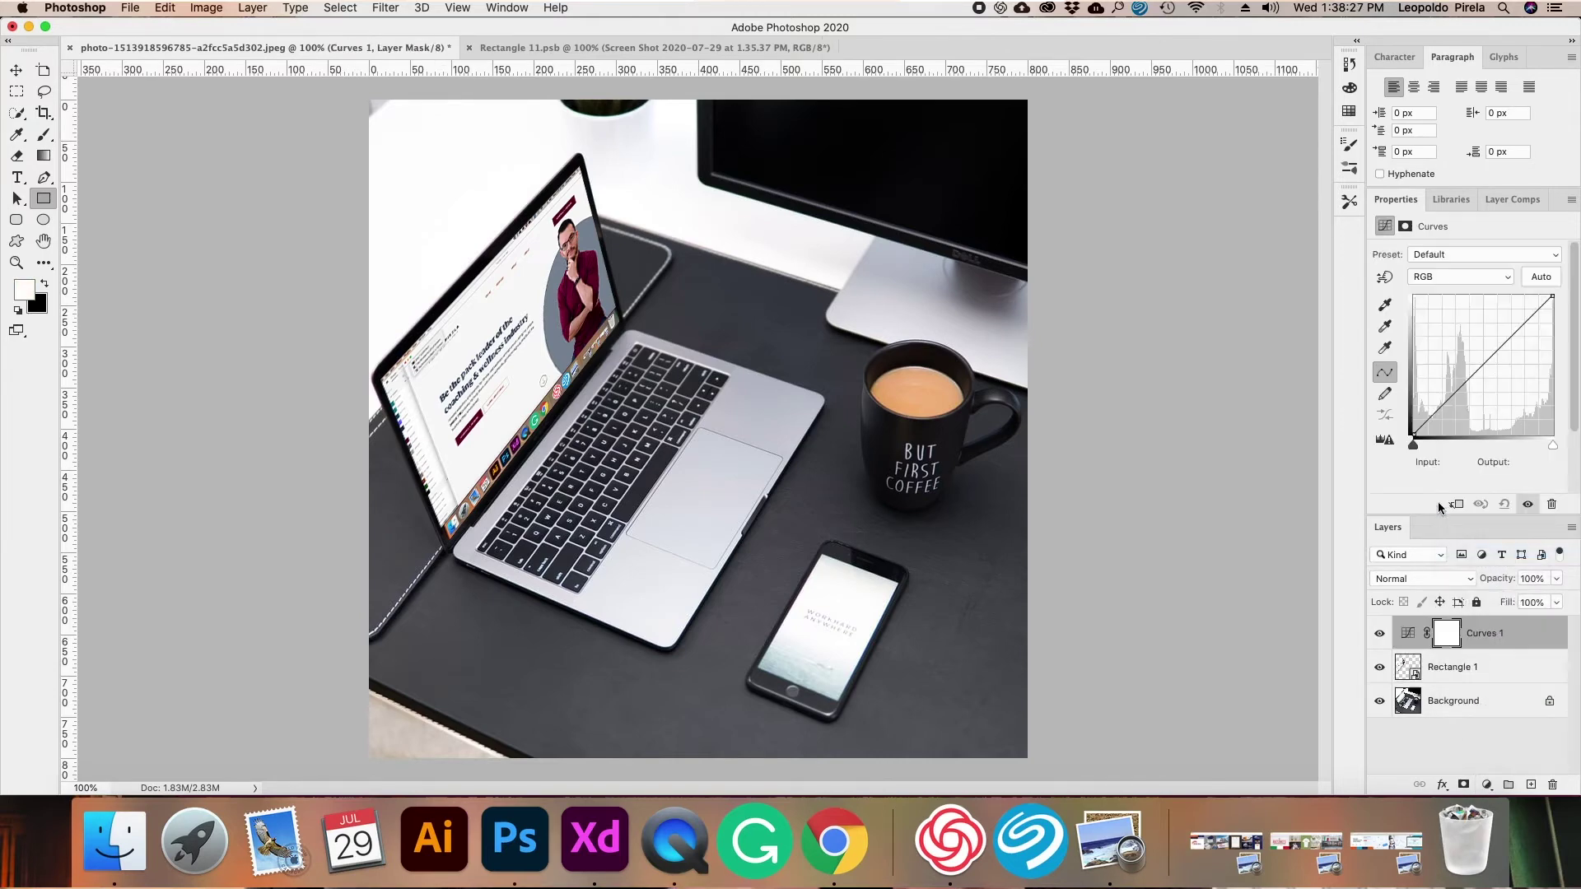
{"action": "left_click_drag", "start_coordinate": [1520, 332], "coordinate": [1481, 376]}
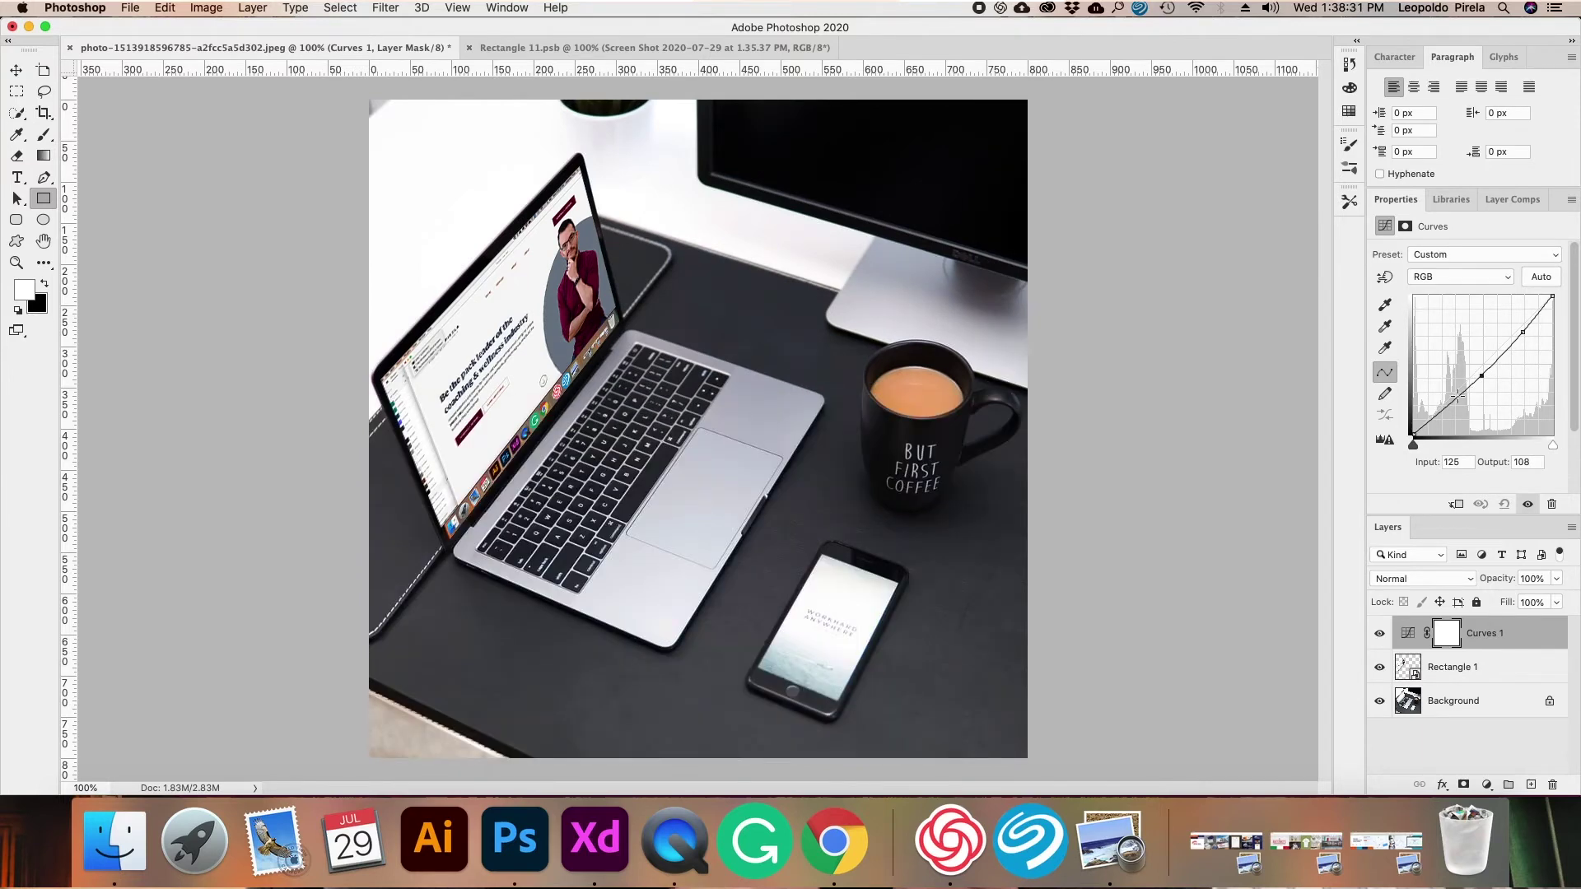
{"action": "left_click", "coordinate": [1444, 400]}
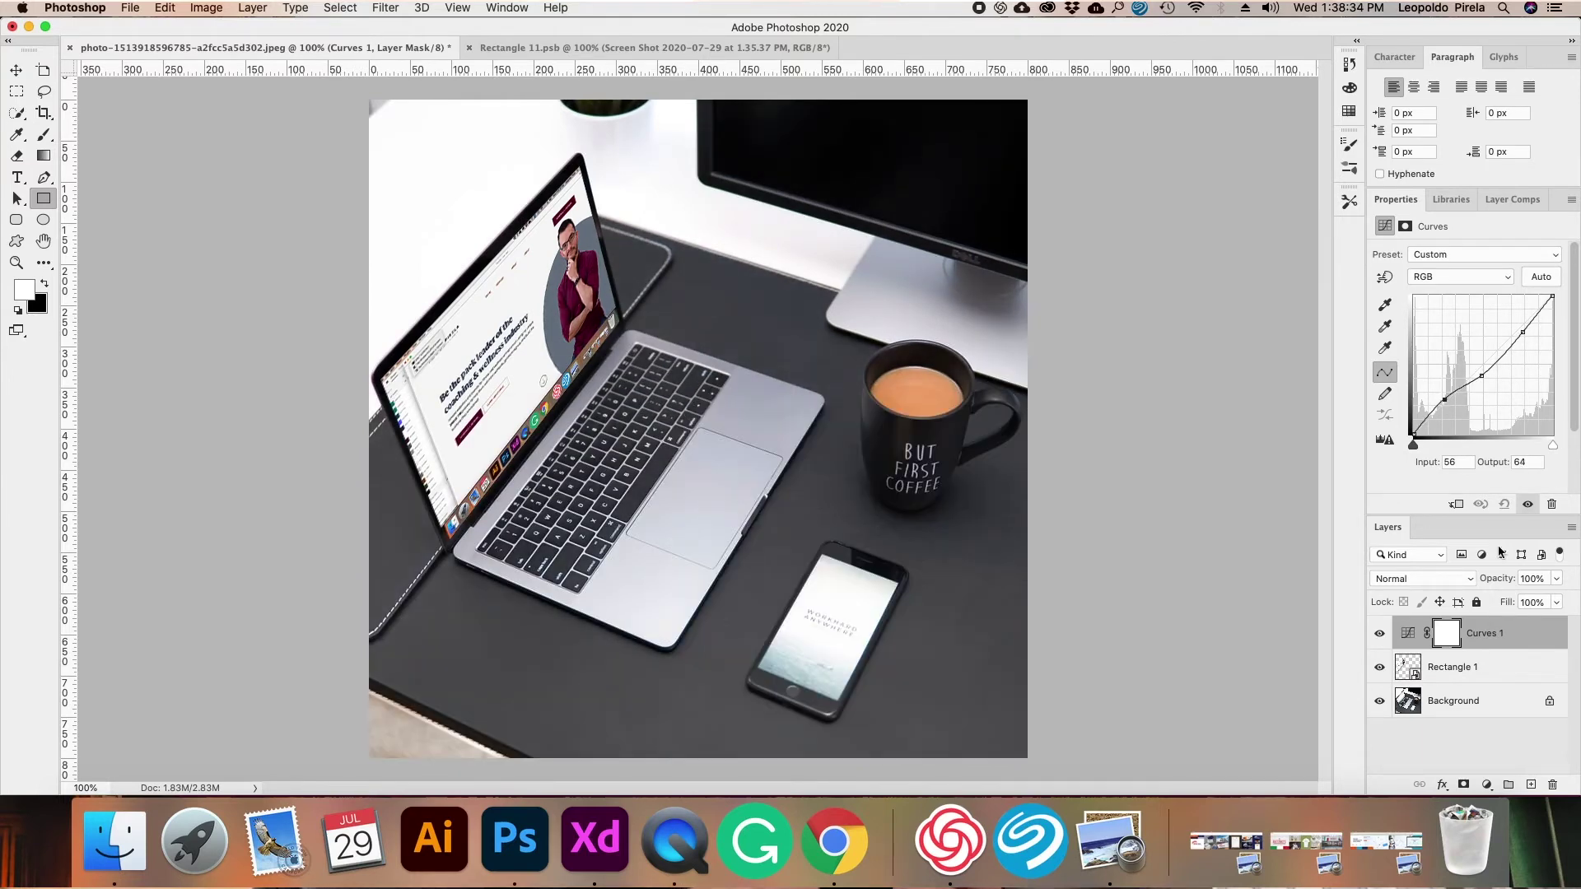
{"action": "left_click", "coordinate": [1463, 718]}
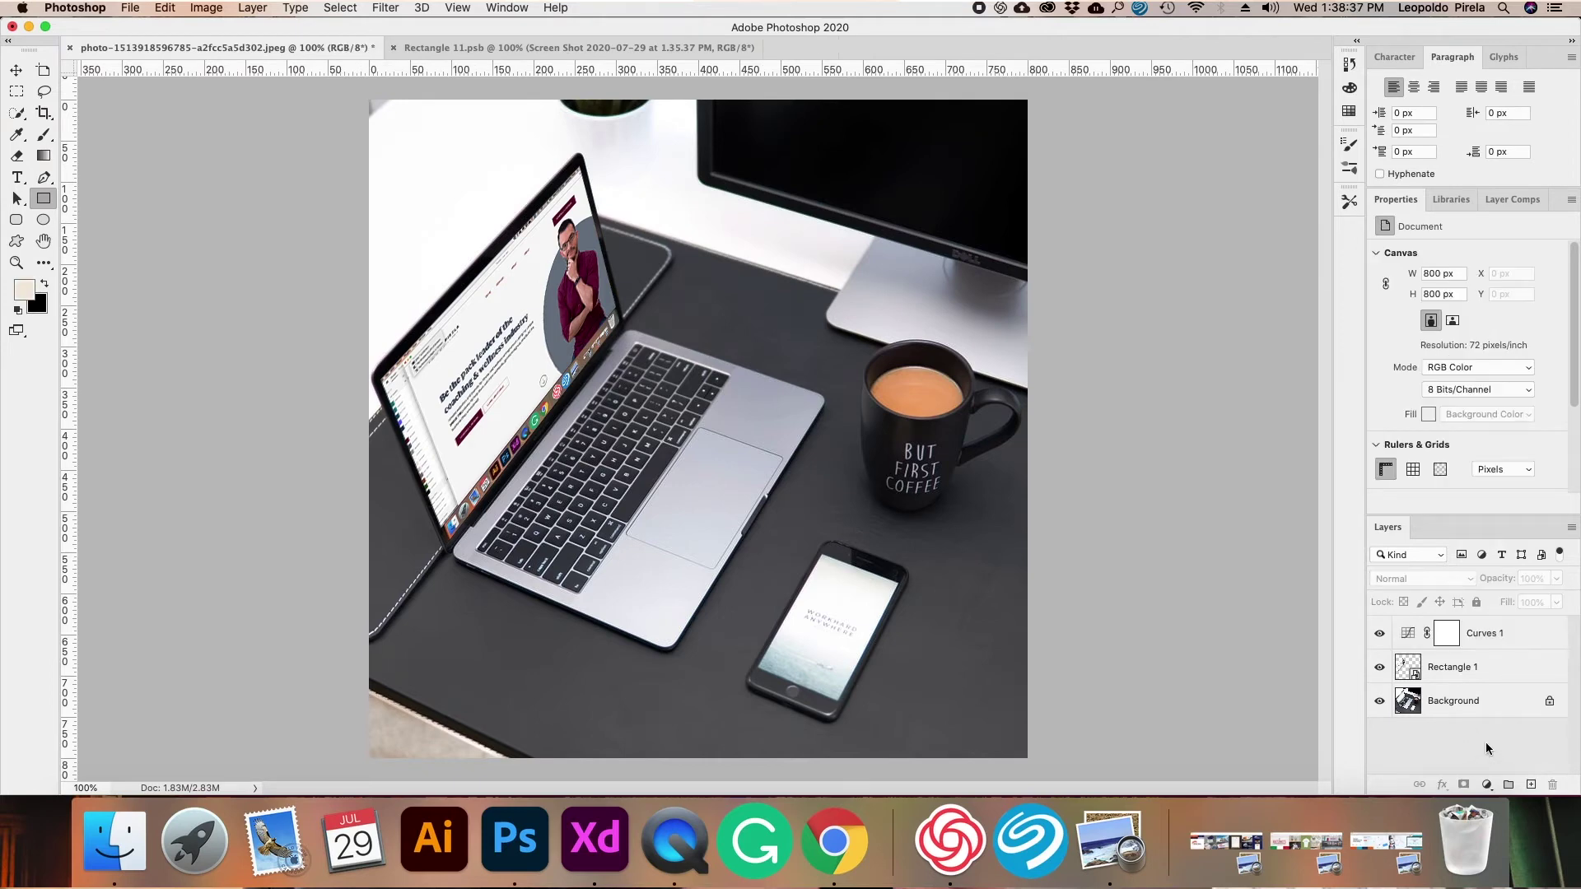
{"action": "left_click", "coordinate": [1416, 635]}
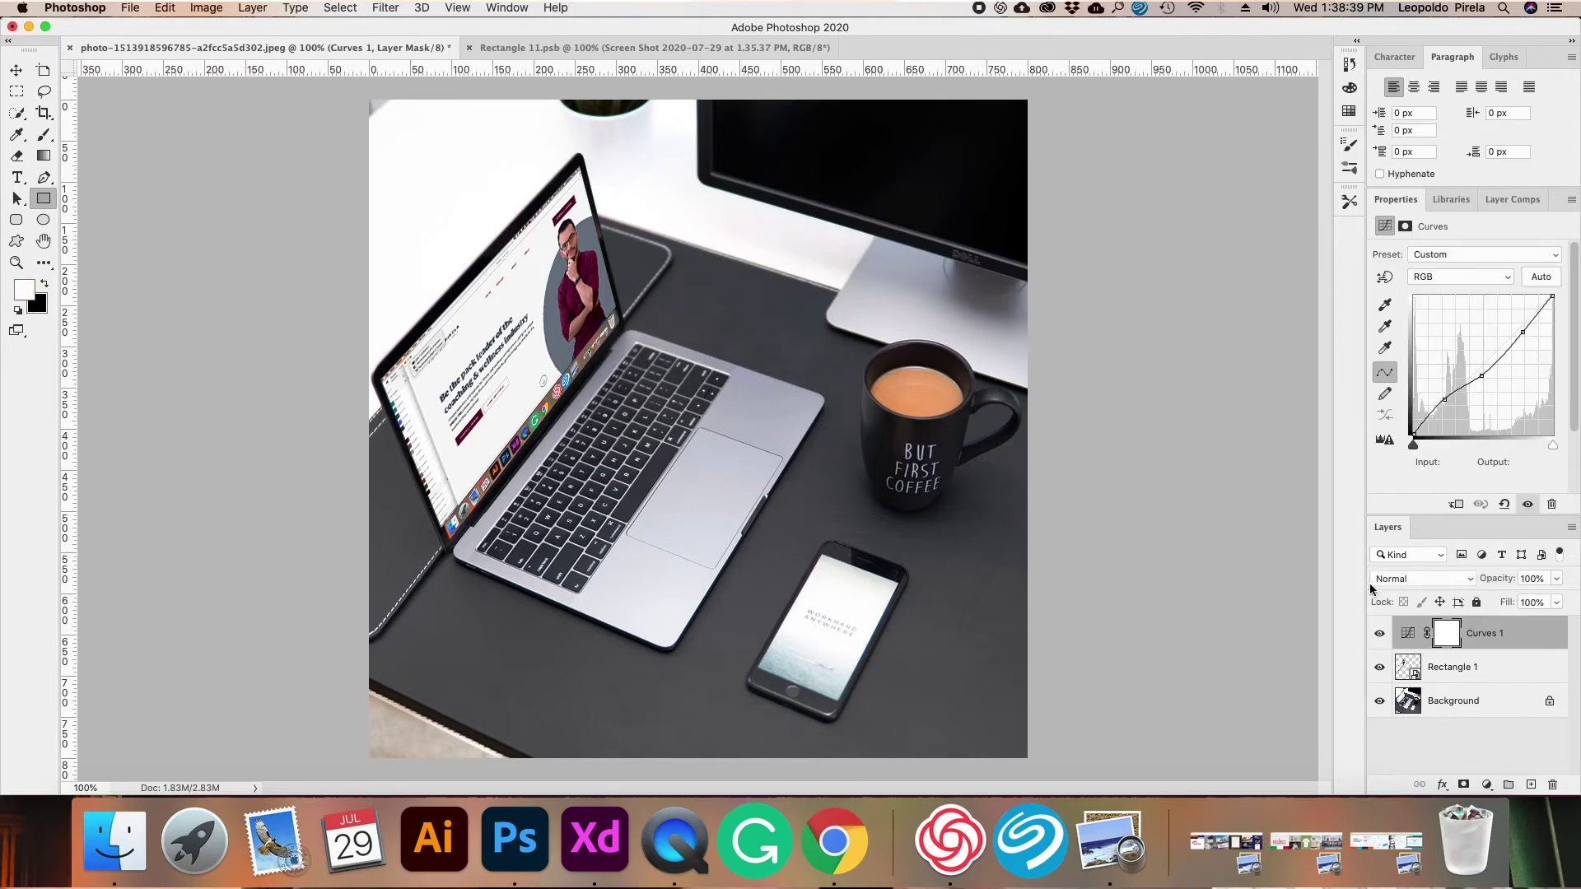
{"action": "left_click", "coordinate": [1416, 650], "text": "alt"}
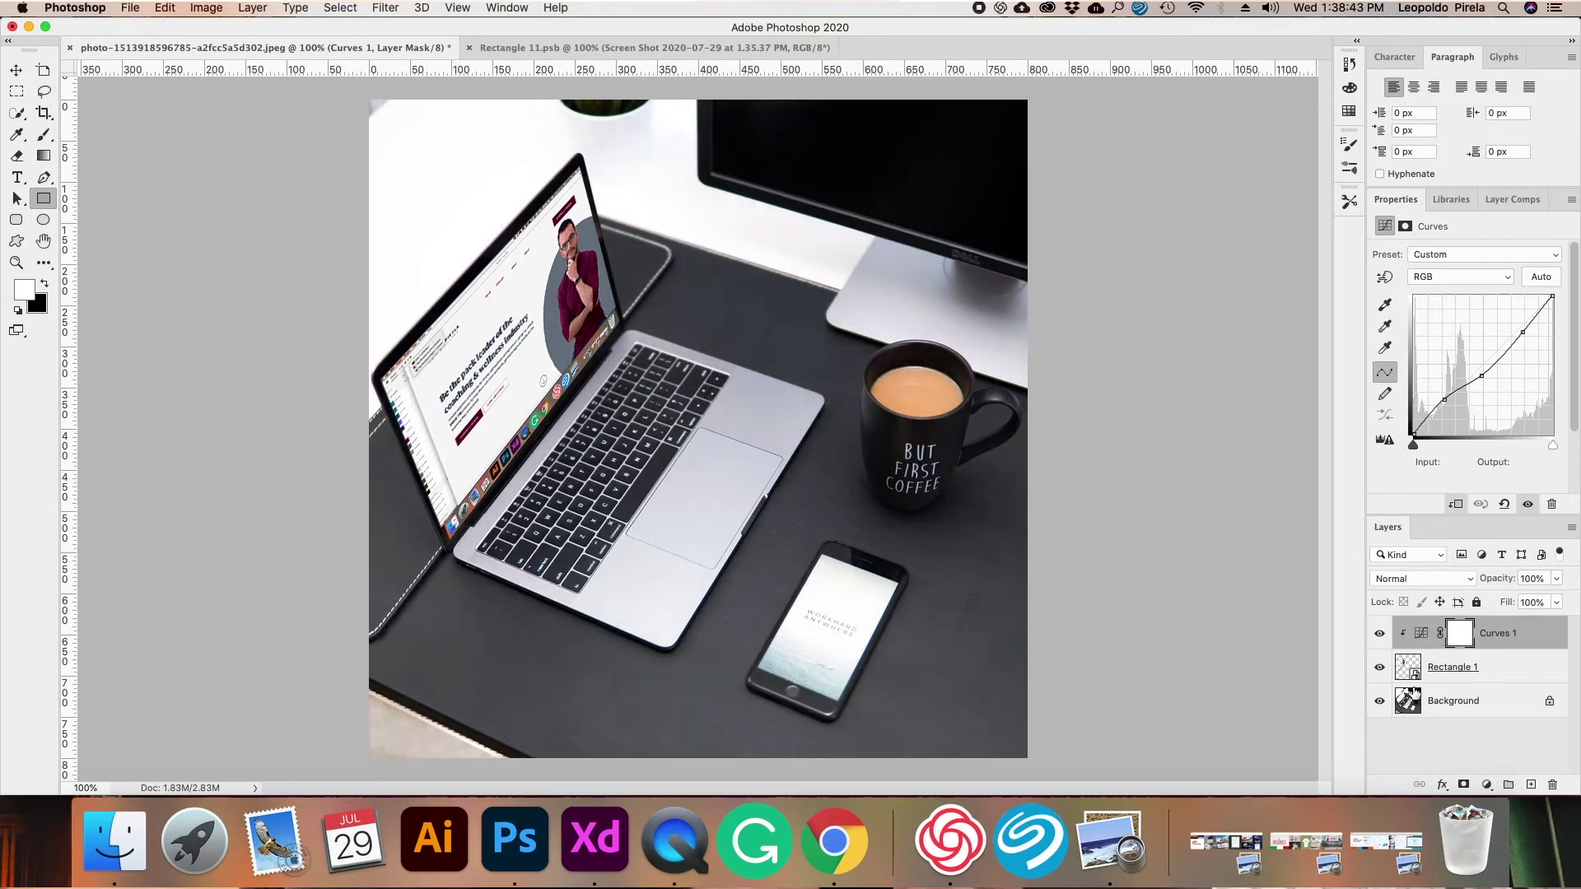